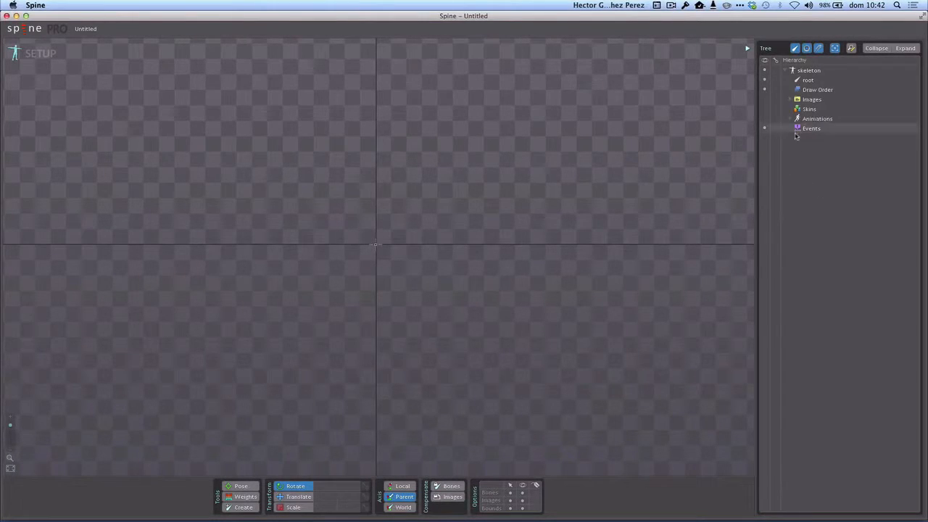
# Step: Set the skeleton's images path to the spineImages folder inside SpineCorona1 on the Escritorio
pyautogui.click(802, 100)
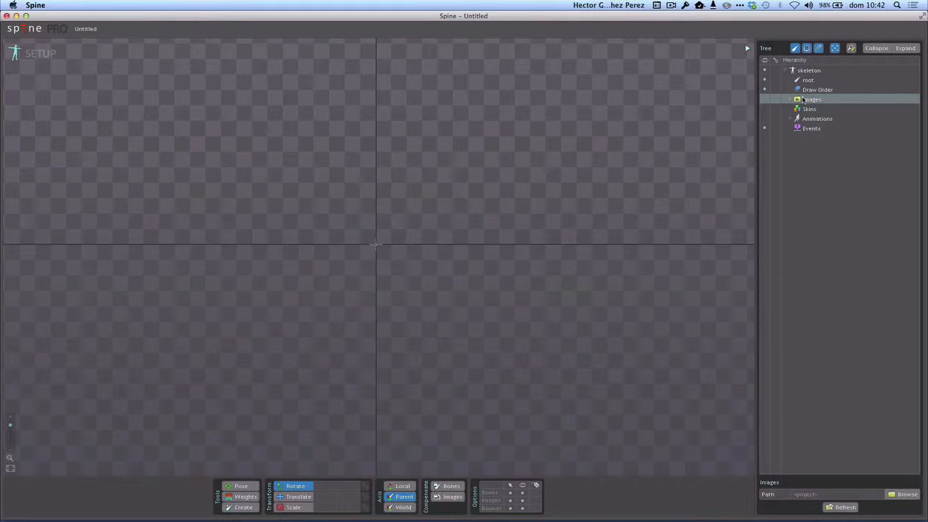
pyautogui.click(894, 493)
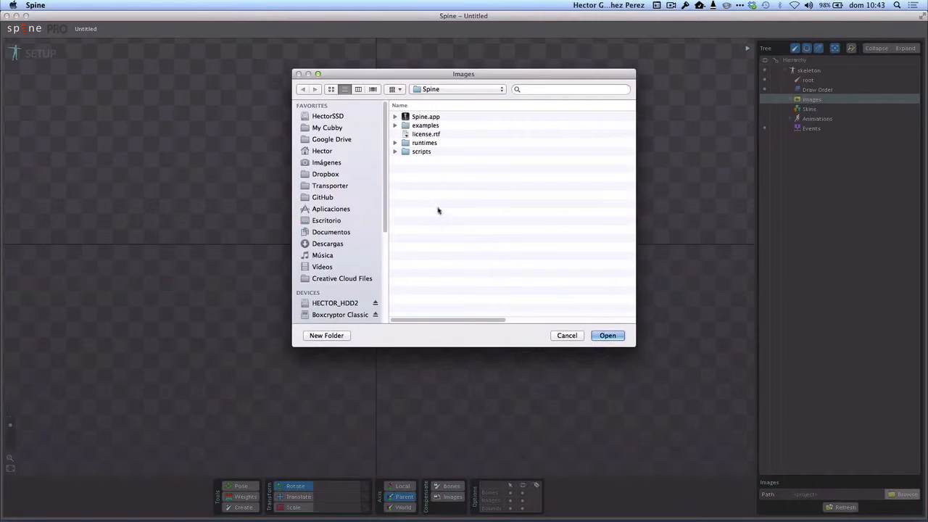
pyautogui.click(429, 89)
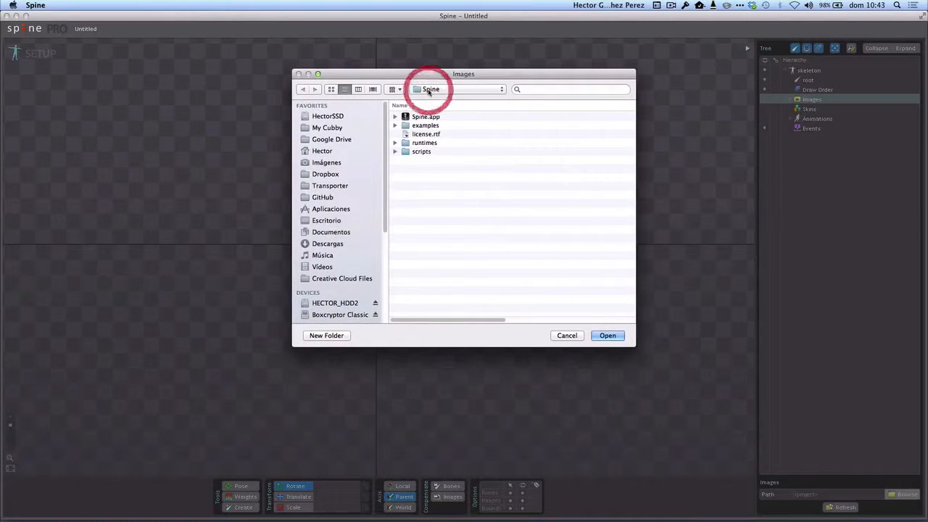
pyautogui.click(368, 76)
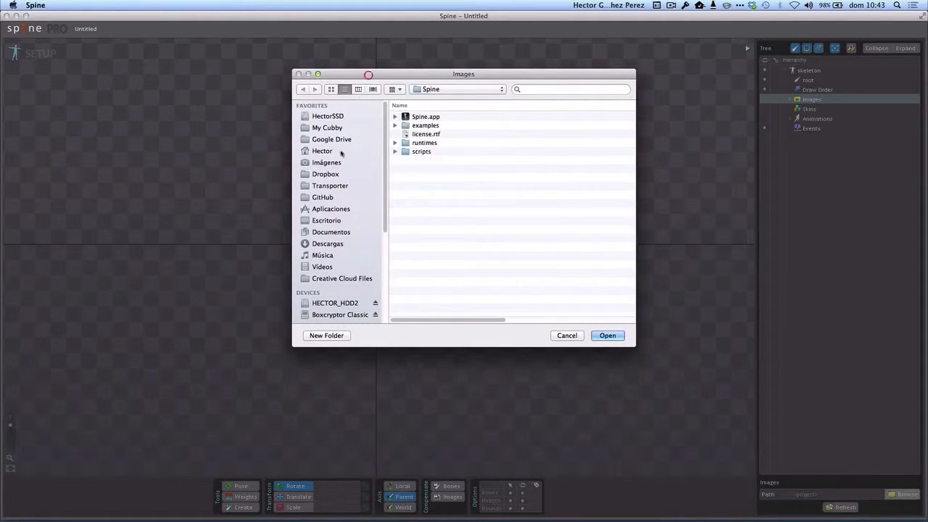
pyautogui.click(327, 222)
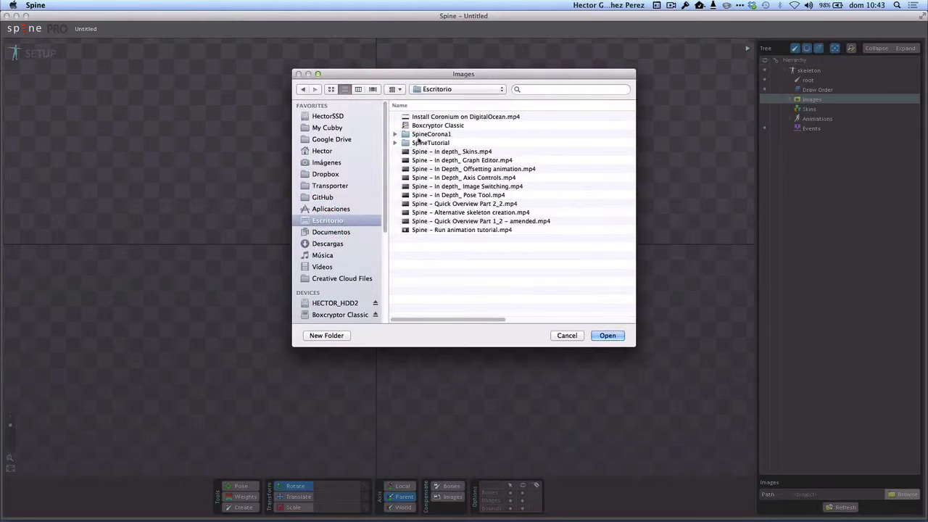
pyautogui.doubleClick(419, 143)
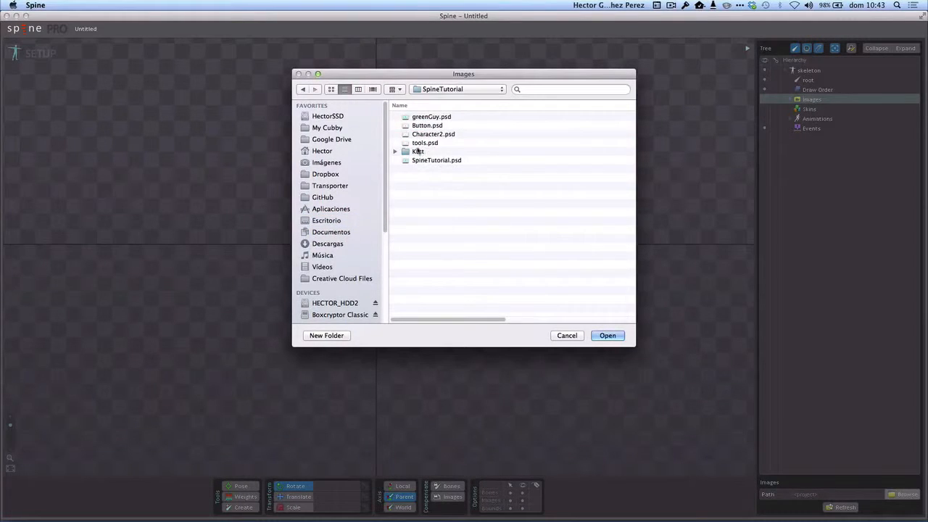
pyautogui.click(303, 89)
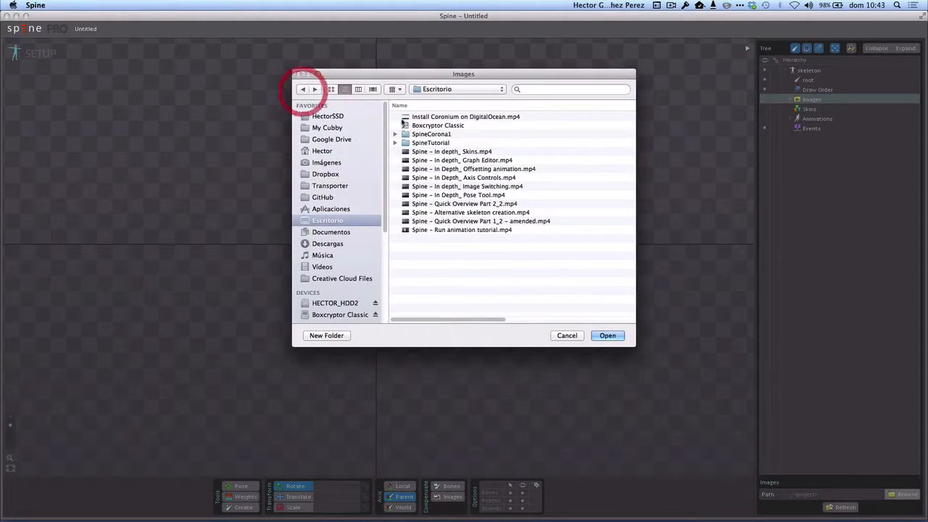
pyautogui.doubleClick(419, 135)
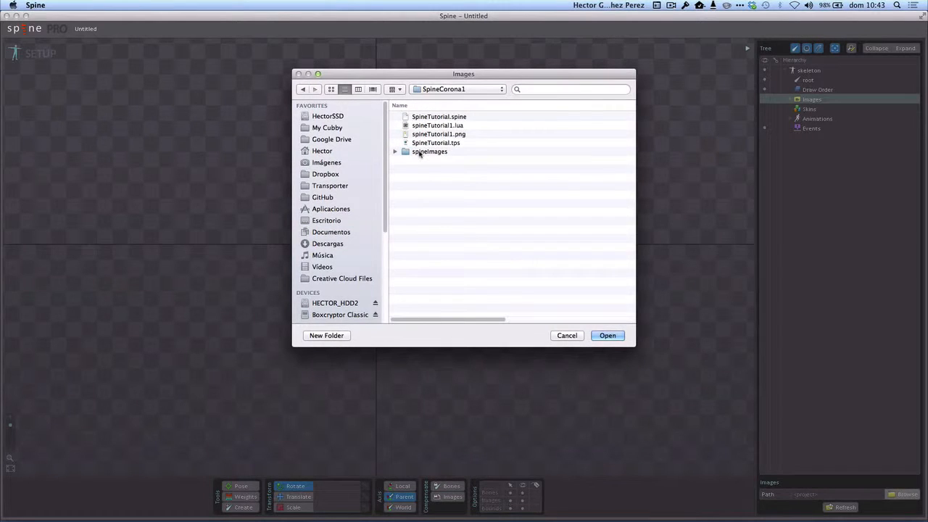
pyautogui.click(396, 151)
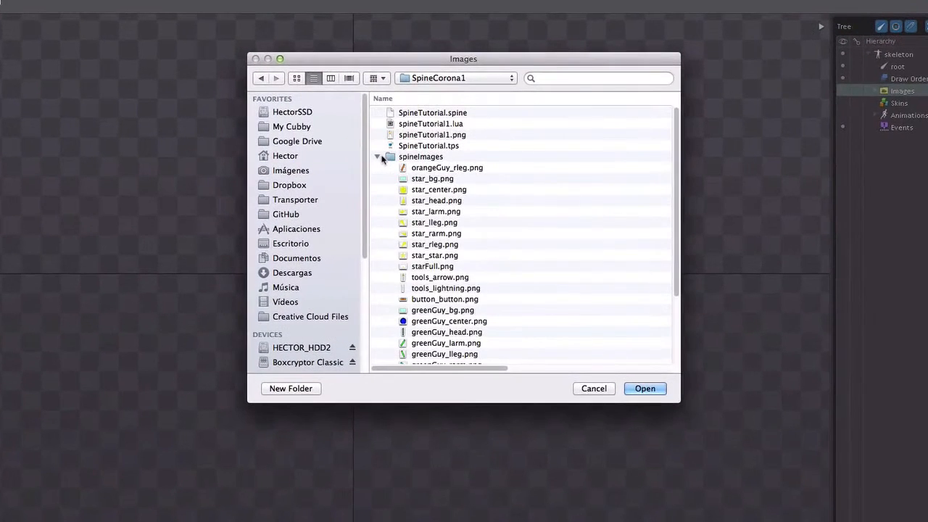
pyautogui.click(401, 156)
pyautogui.click(649, 392)
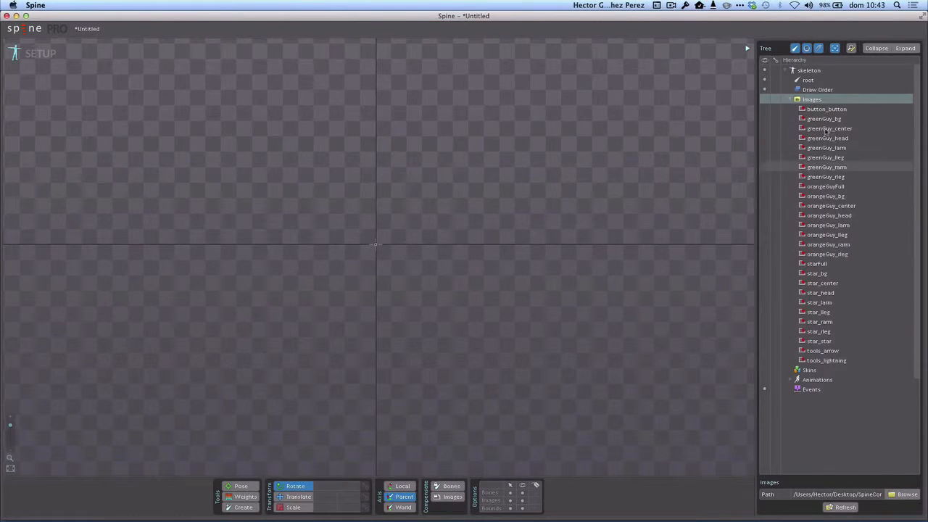
# Step: Add the greenGuy_bg image to the root at about -4.5, 224
pyautogui.click(838, 119)
pyautogui.moveTo(837, 121); pyautogui.dragTo(375, 137)
pyautogui.scroll(3, 417, 176)
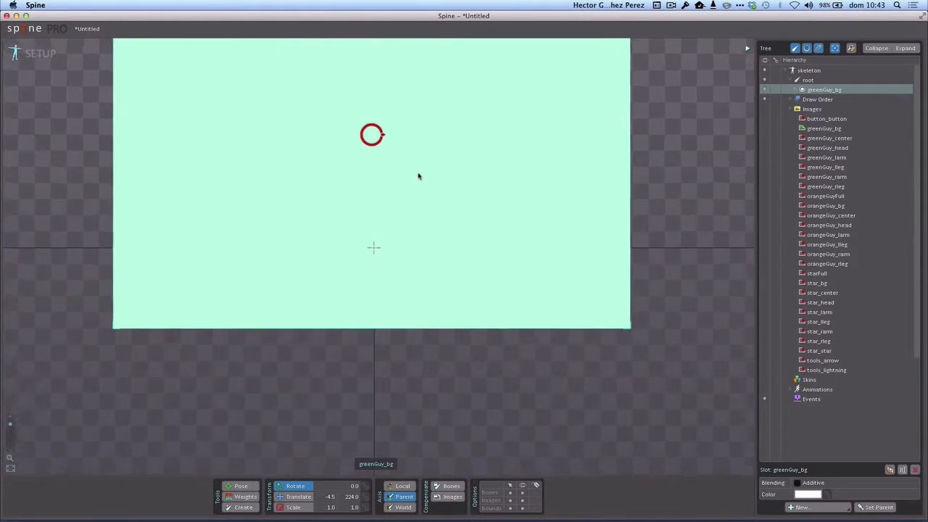
pyautogui.scroll(-5, 418, 175)
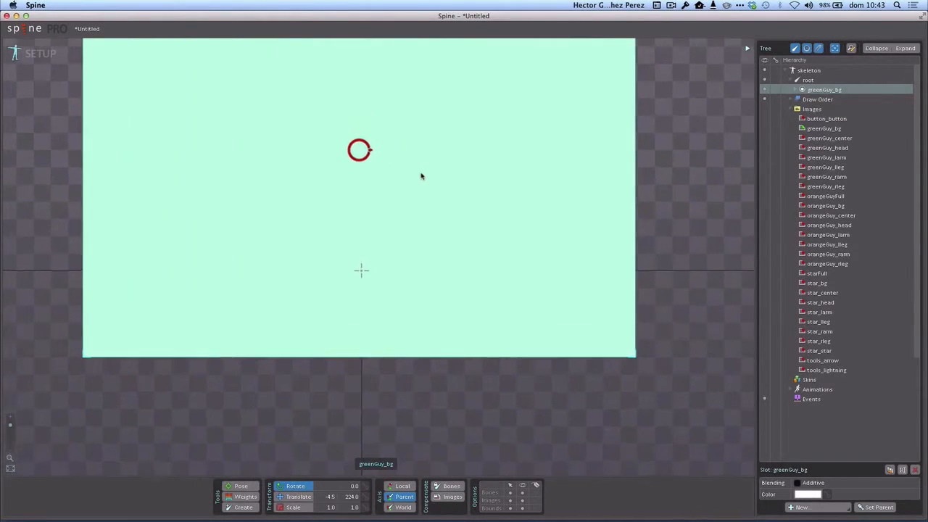
pyautogui.scroll(-2, 421, 174)
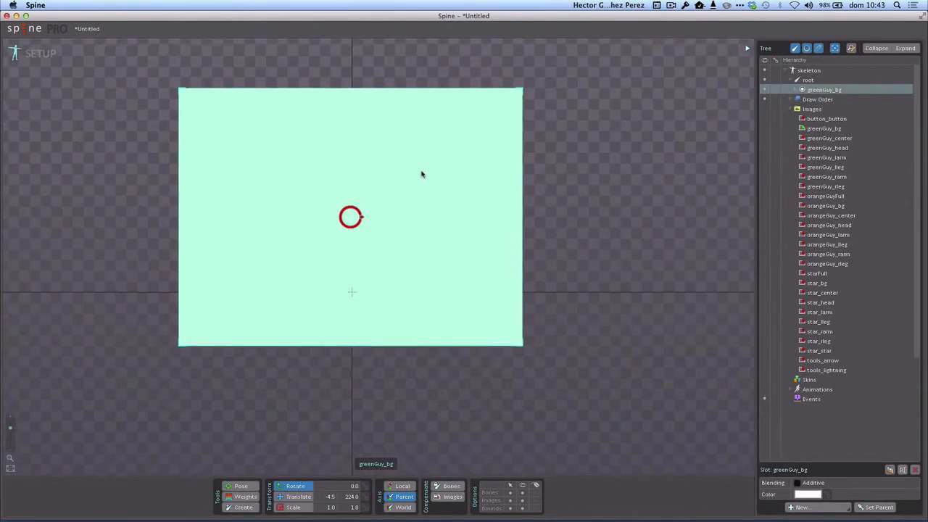
# Step: Translate the unrotated greenGuy_bg image upward to about -12, 383 so its lower edge rests on the horizontal axis
pyautogui.moveTo(417, 215)
pyautogui.mouseDown()
pyautogui.moveTo(421, 201)
pyautogui.moveTo(423, 209)
pyautogui.mouseUp()
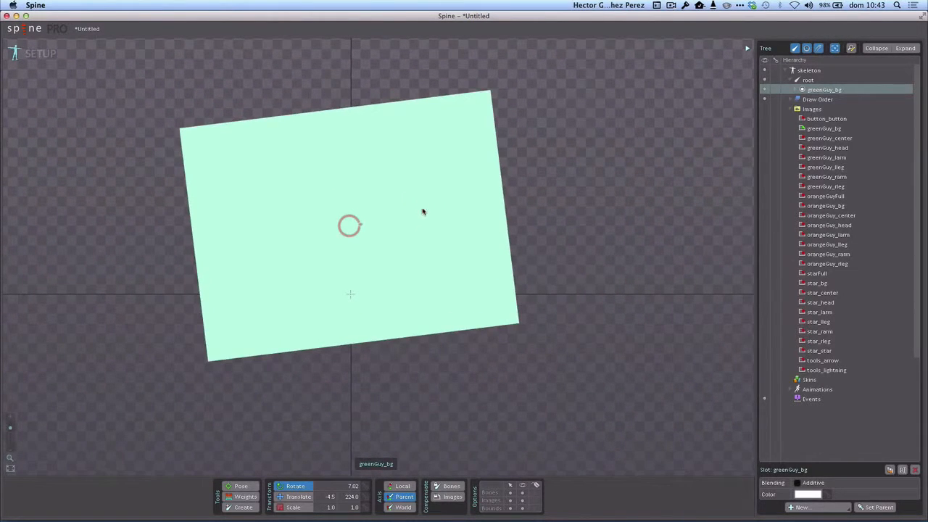
pyautogui.press('super+z')
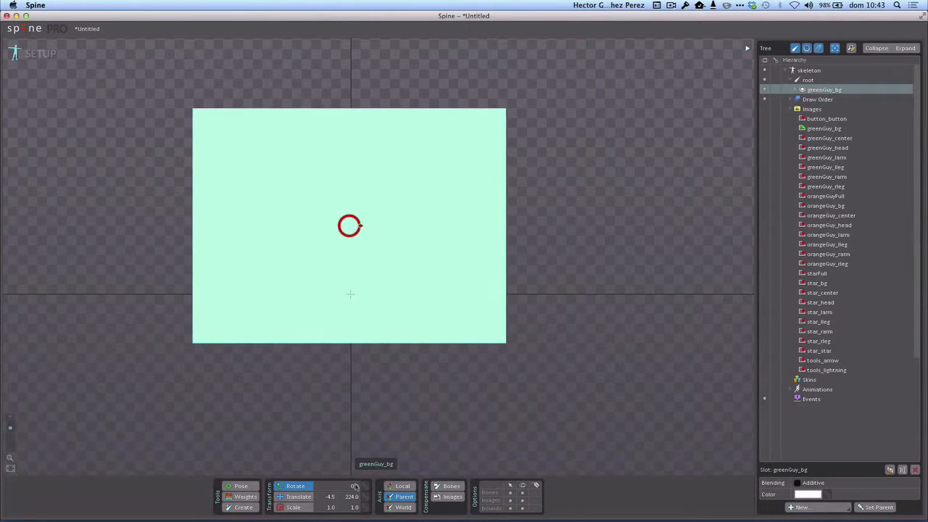
pyautogui.click(295, 496)
pyautogui.moveTo(387, 298)
pyautogui.mouseDown()
pyautogui.moveTo(394, 269)
pyautogui.moveTo(385, 240)
pyautogui.moveTo(385, 250)
pyautogui.mouseUp()
pyautogui.click(385, 250)
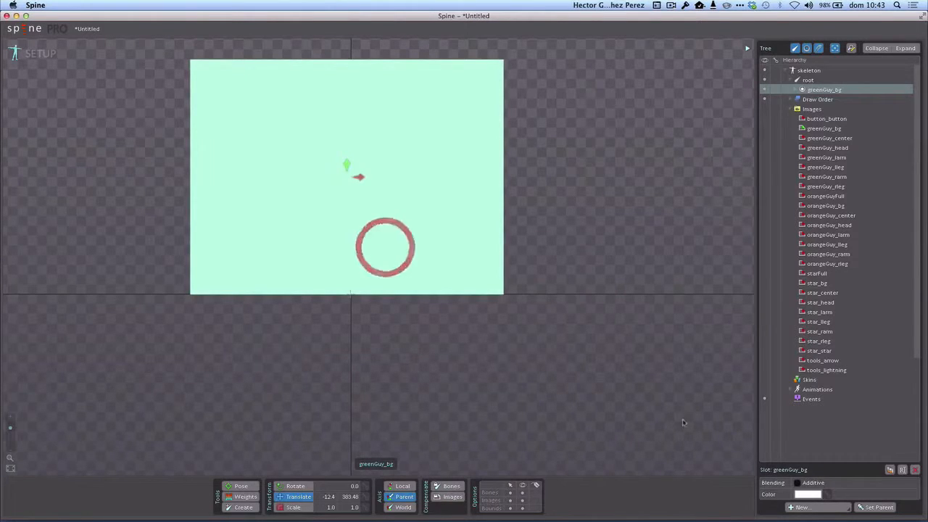
# Step: Make the greenGuy_bg region under its slot a background image
pyautogui.click(795, 89)
pyautogui.click(820, 99)
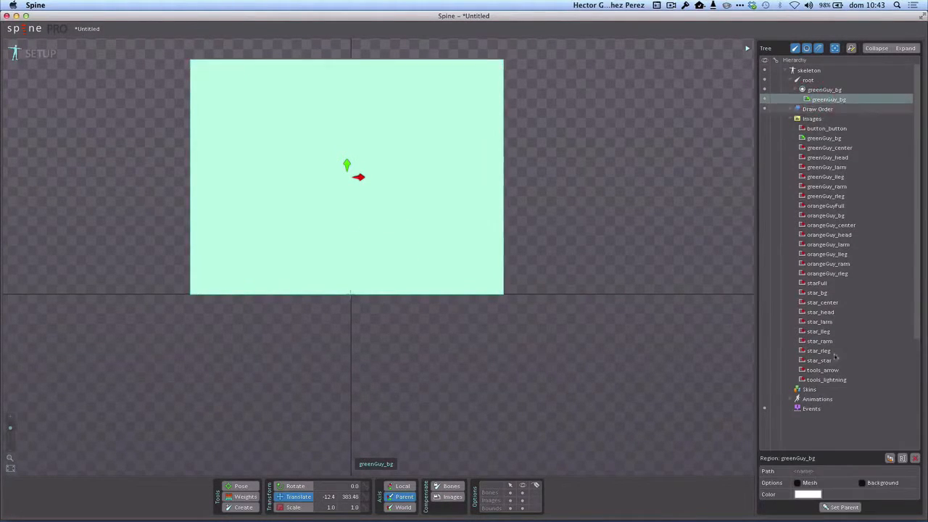
pyautogui.click(862, 483)
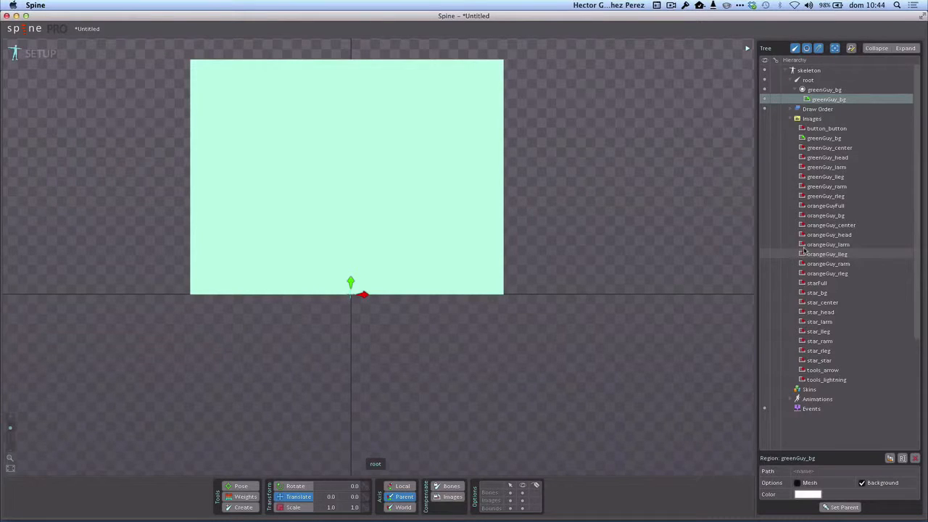
# Step: Add the star_star image just above the origin at about -0.89, 165.7 and make its region a background image
pyautogui.click(819, 362)
pyautogui.moveTo(803, 363); pyautogui.dragTo(350, 246)
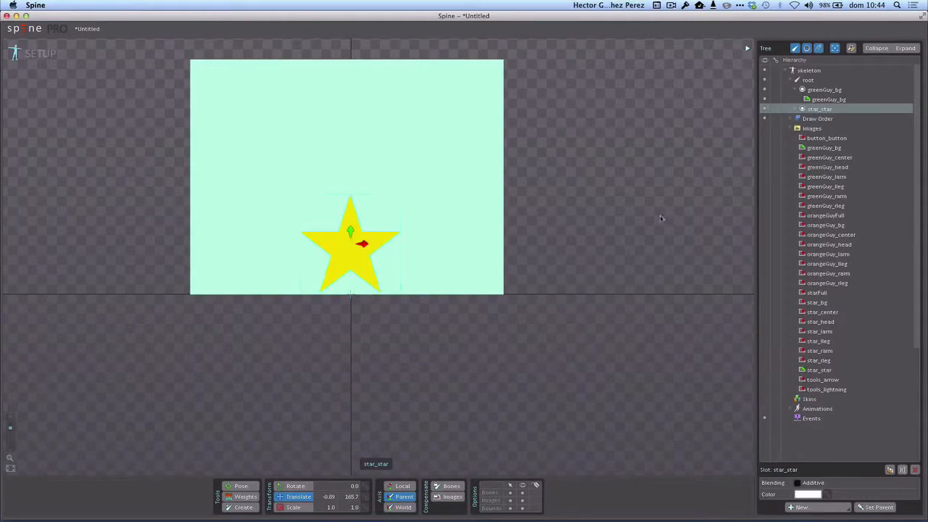
pyautogui.click(793, 111)
pyautogui.click(794, 109)
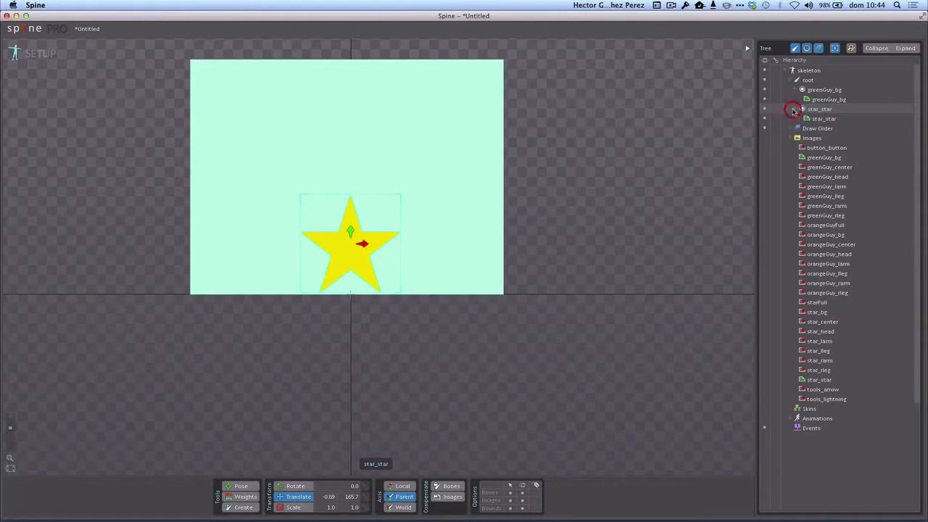
pyautogui.click(822, 119)
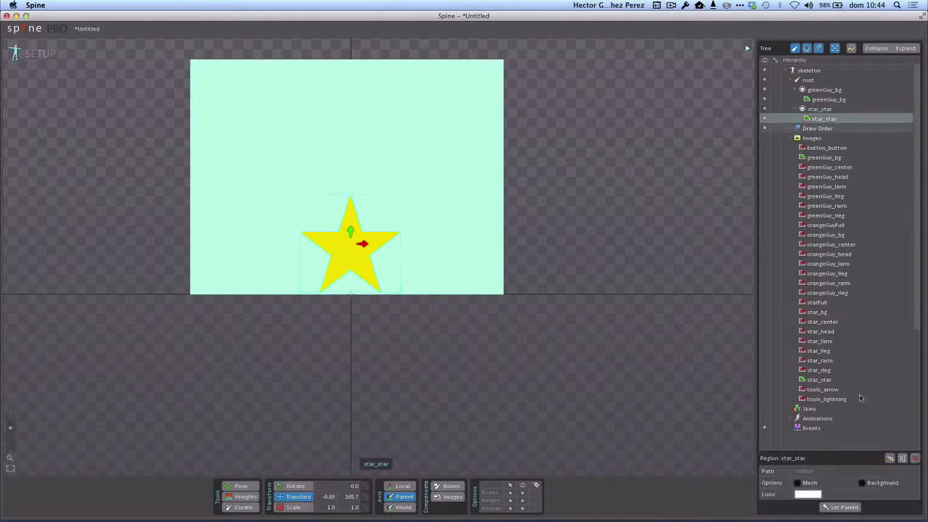
pyautogui.click(862, 483)
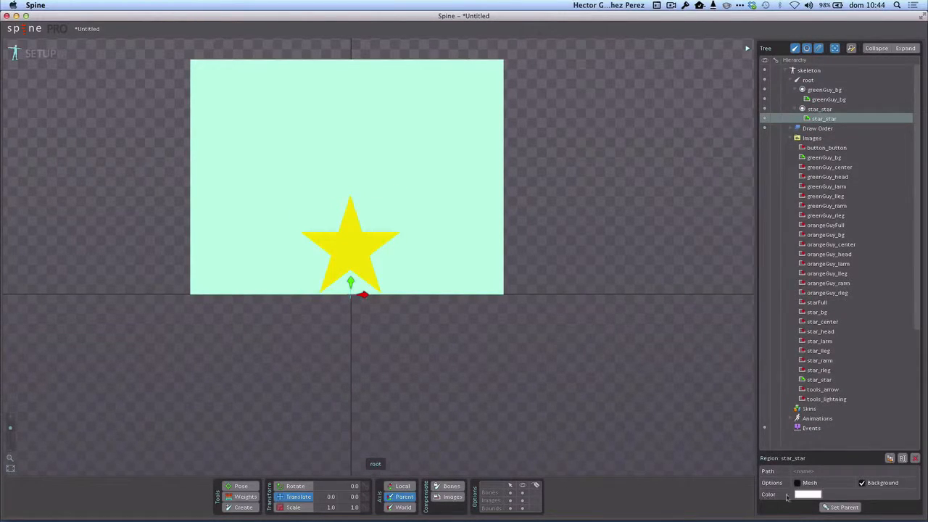
# Step: Set the star_star region's color to a semi-transparent magenta, about R 255, G 24, B 207 with alpha 62
pyautogui.click(808, 494)
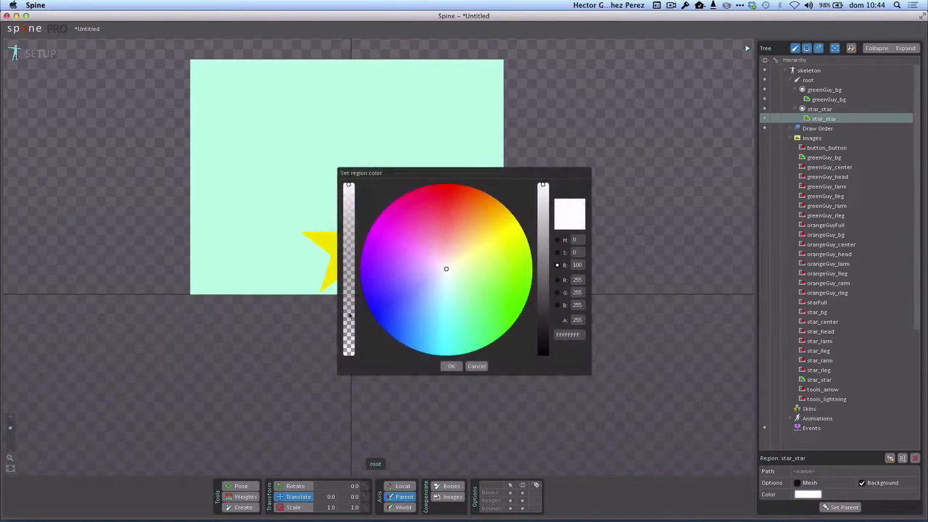
pyautogui.click(349, 314)
pyautogui.click(391, 255)
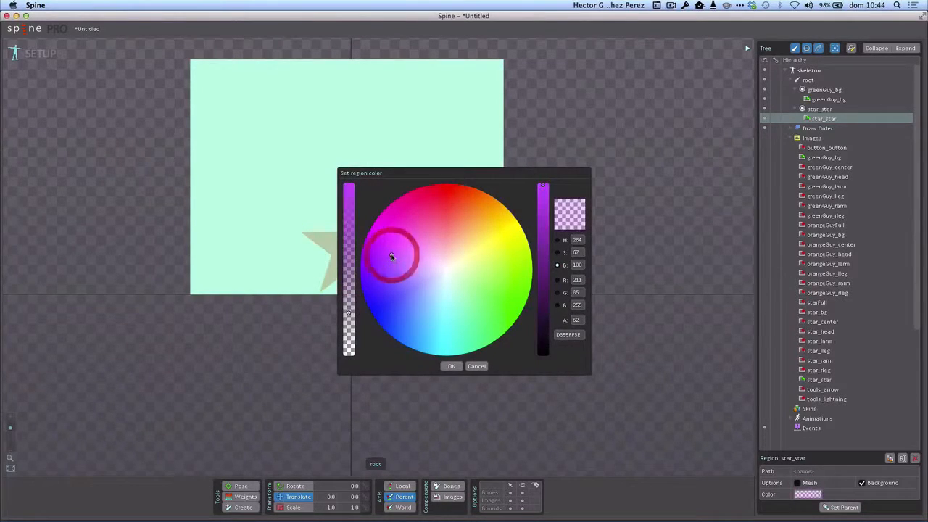
pyautogui.click(416, 220)
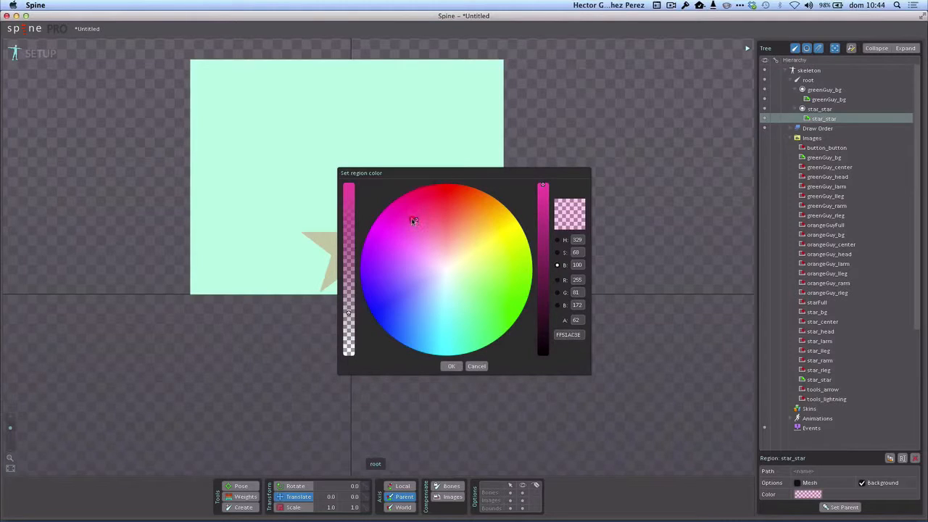
pyautogui.click(405, 223)
pyautogui.moveTo(404, 225); pyautogui.dragTo(389, 219)
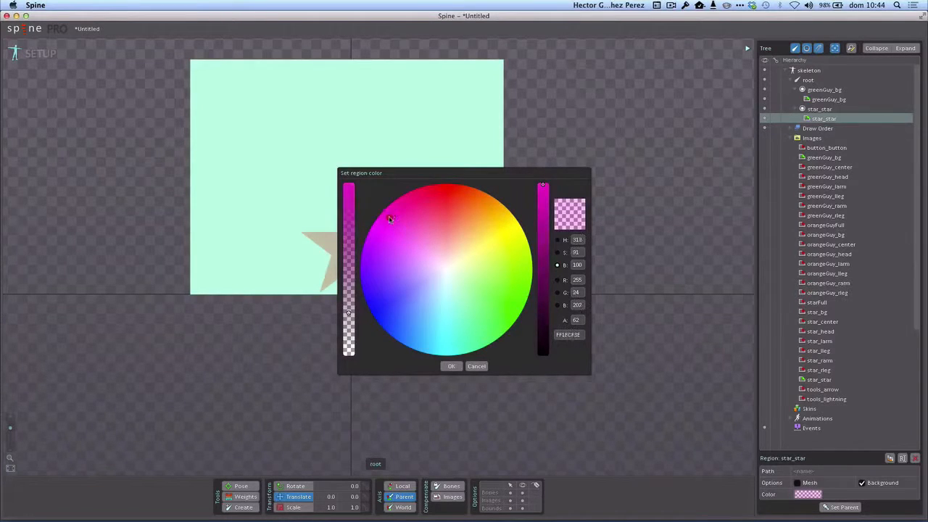
pyautogui.click(451, 366)
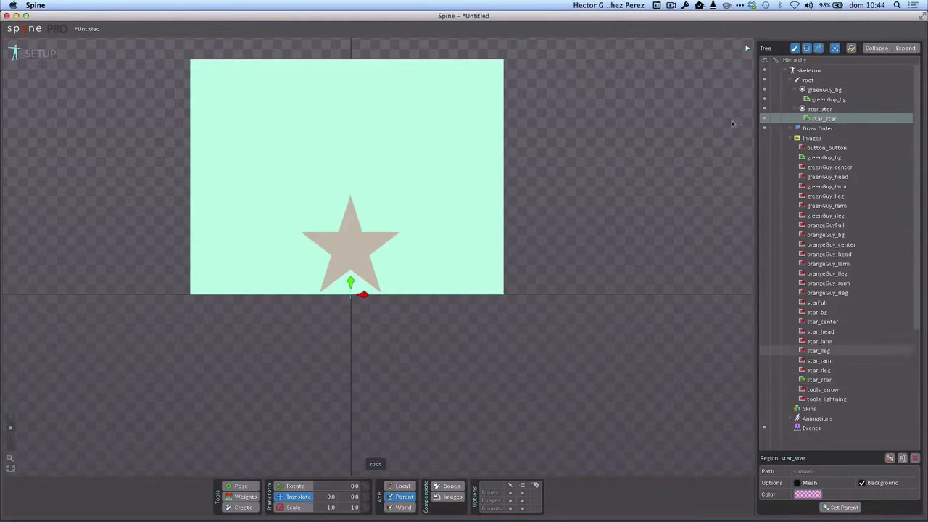
# Step: Collapse the greenGuy_bg and star_star slots and create a child bone of root at the star's center
pyautogui.click(797, 99)
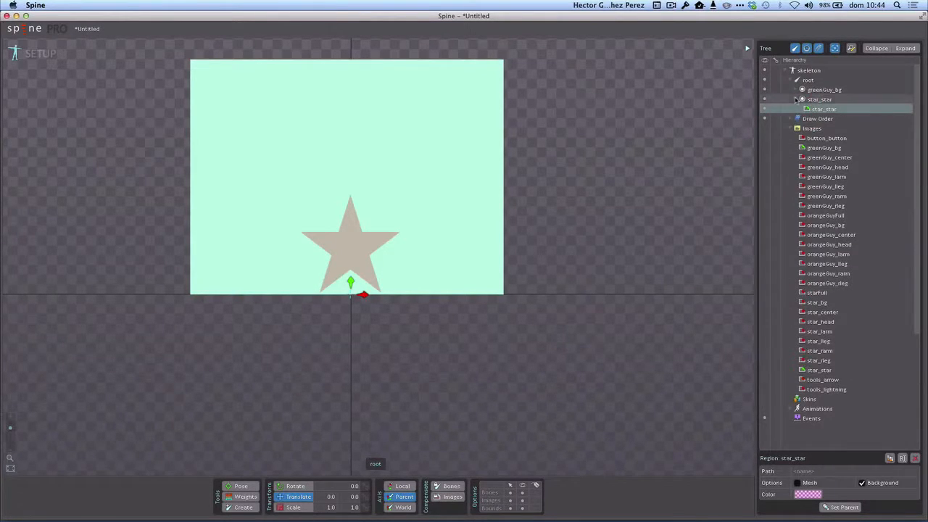
pyautogui.click(796, 100)
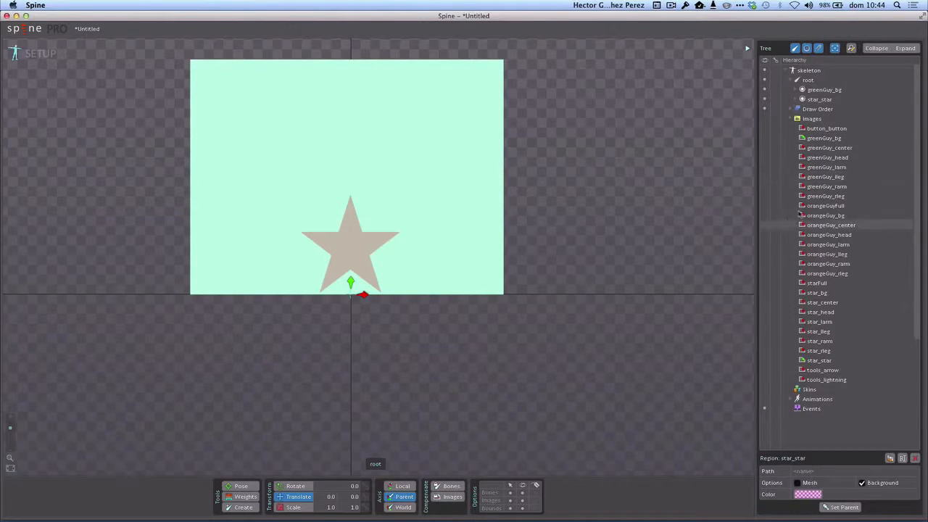
pyautogui.click(805, 81)
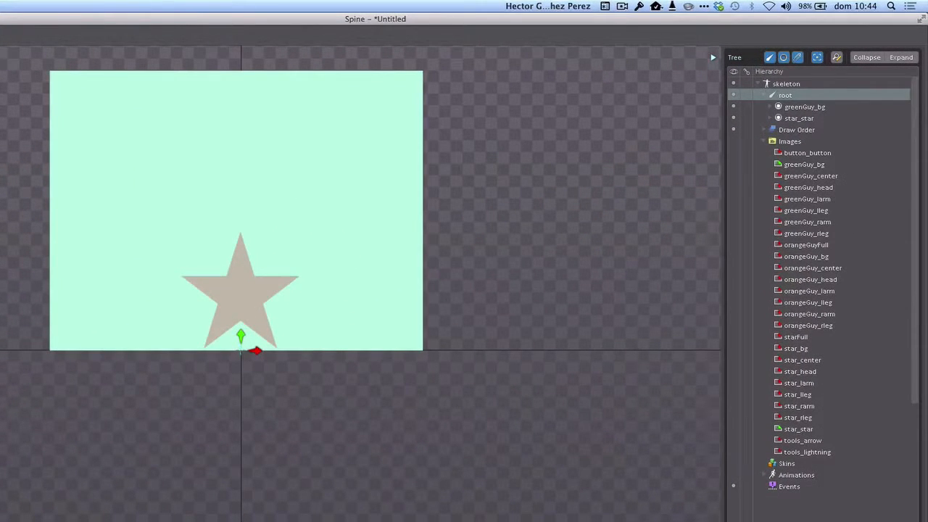
pyautogui.press('n')
pyautogui.click(241, 298)
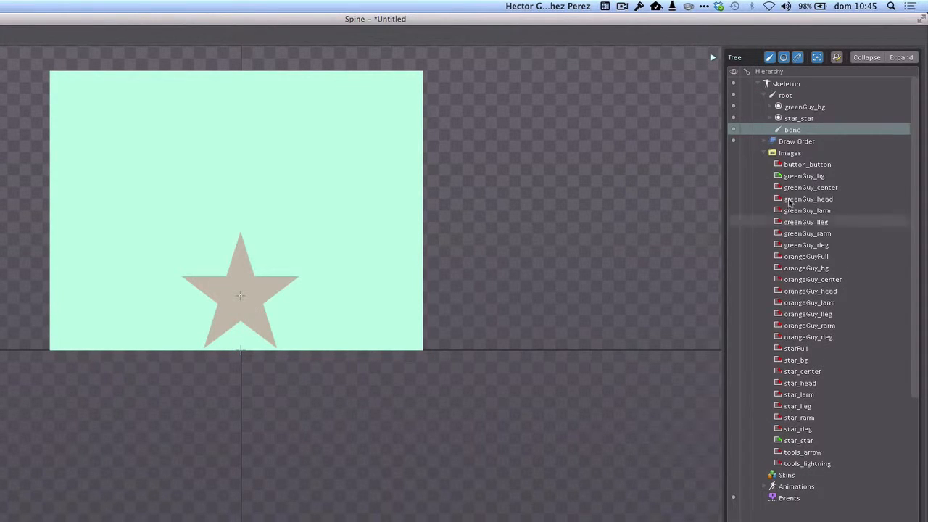
# Step: Rename the new bone under root as center
pyautogui.click(795, 132)
pyautogui.doubleClick(795, 131)
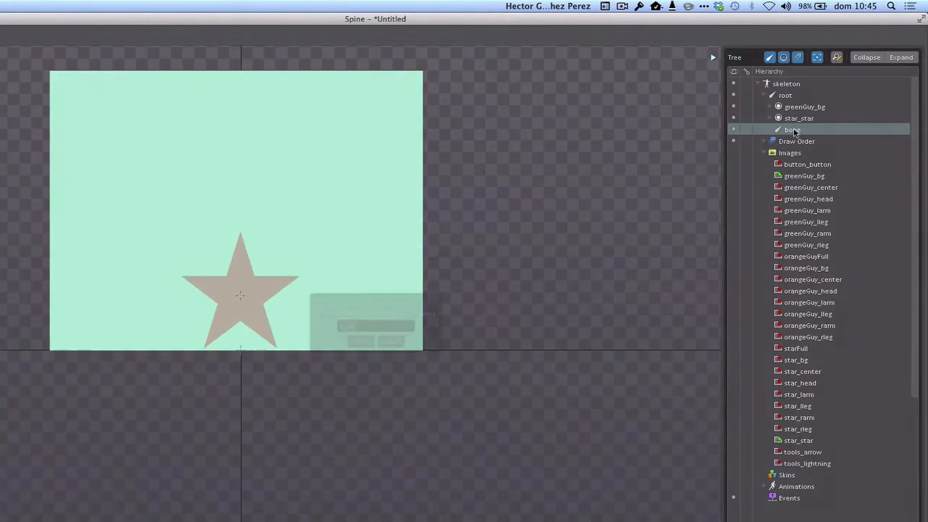
pyautogui.write('center')
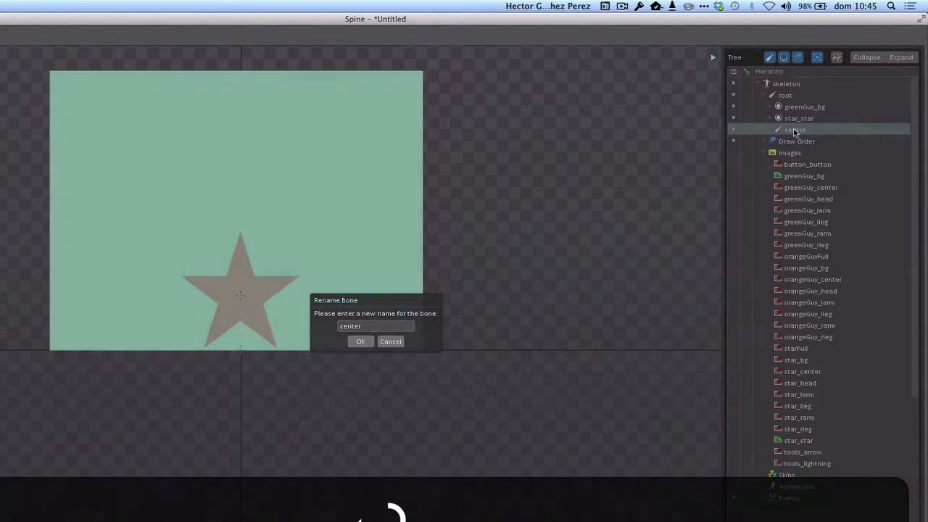
pyautogui.press('Return')
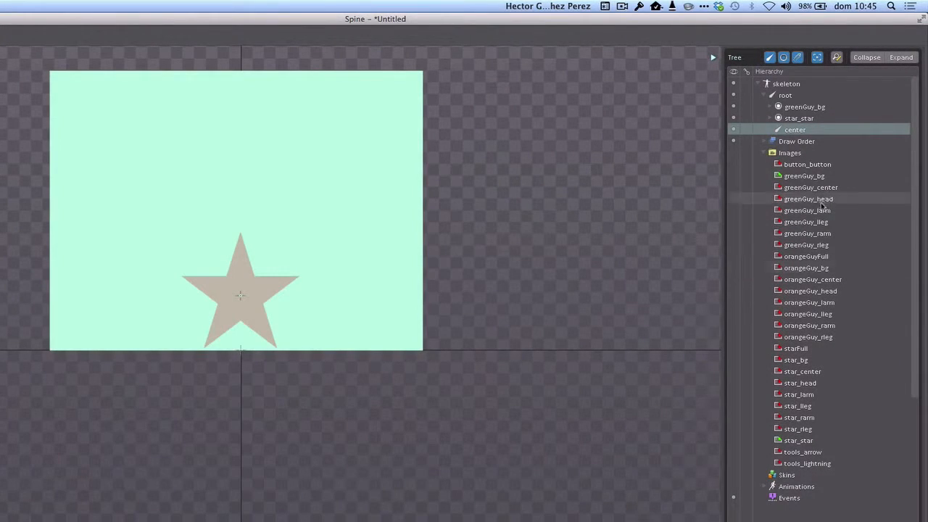
pyautogui.click(795, 132)
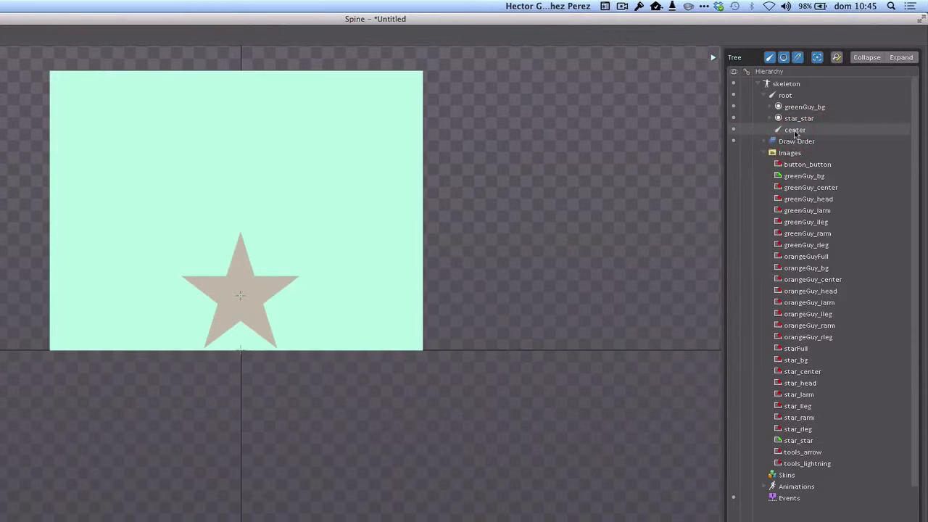
# Step: Create a child bone of center running up the star's top point and rename it head
pyautogui.click(795, 131)
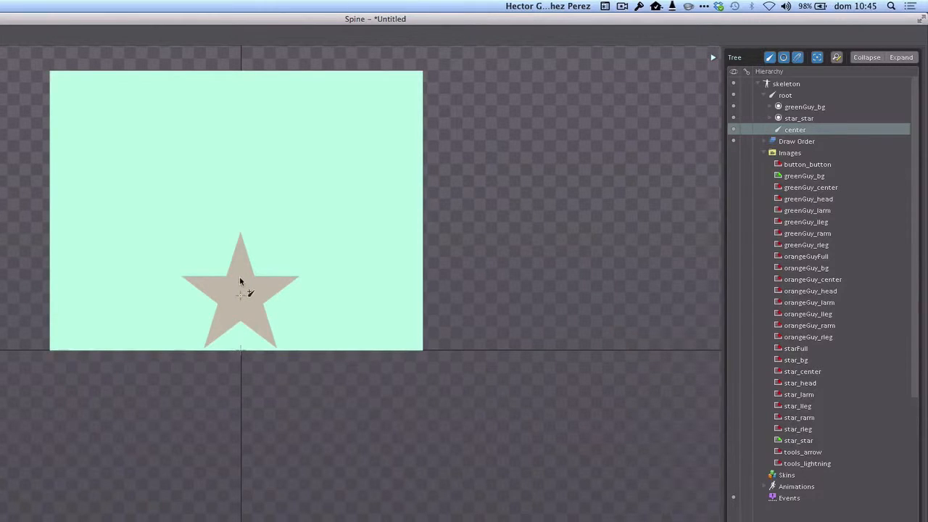
pyautogui.moveTo(240, 280); pyautogui.dragTo(242, 237)
pyautogui.click(795, 142)
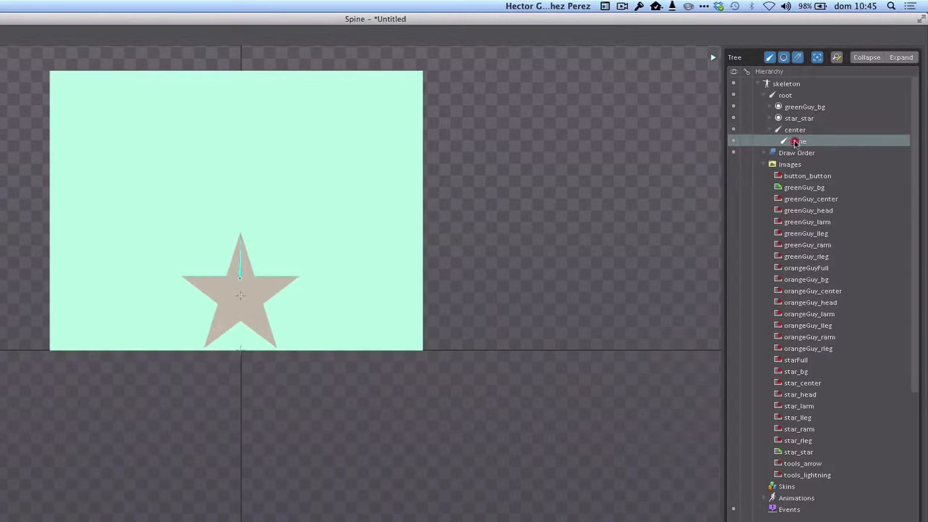
pyautogui.click(795, 142)
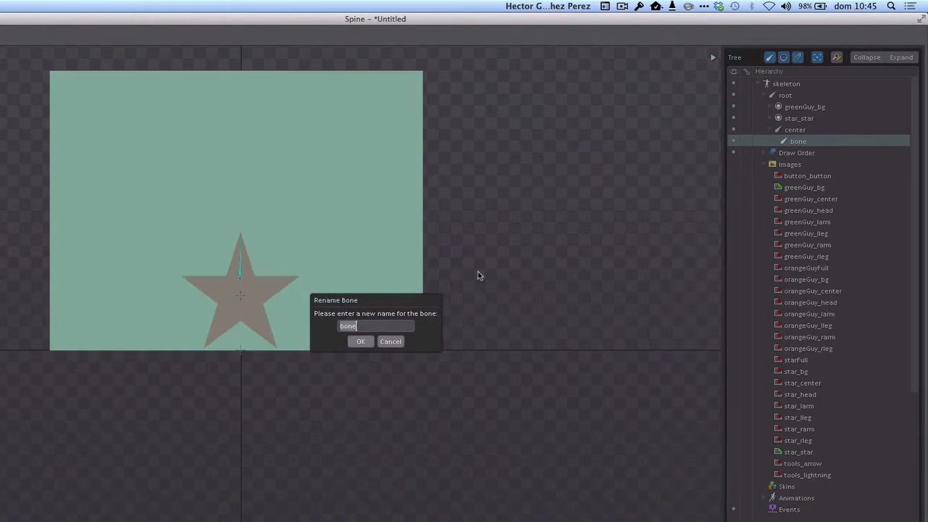
pyautogui.write('head')
pyautogui.click(369, 340)
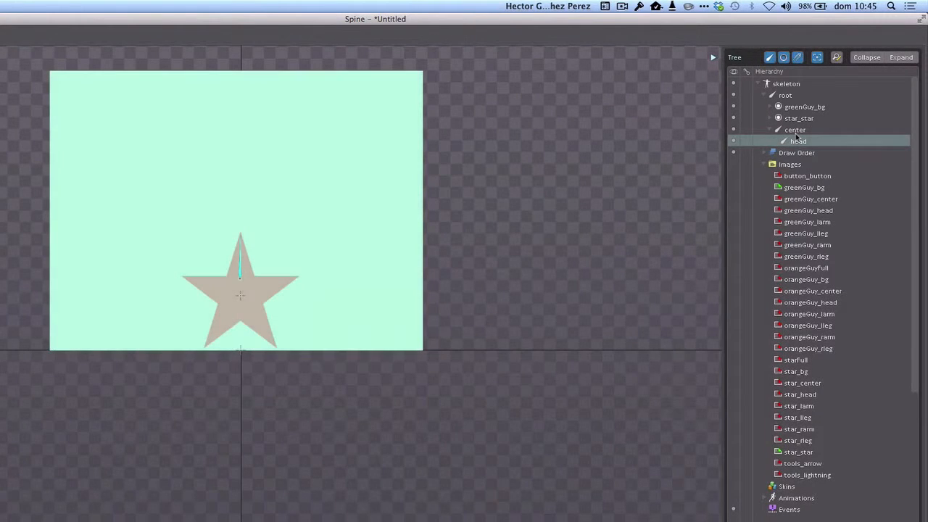
# Step: Create another child bone of center extending to the tip of the star's left arm and rename it rArm
pyautogui.click(798, 132)
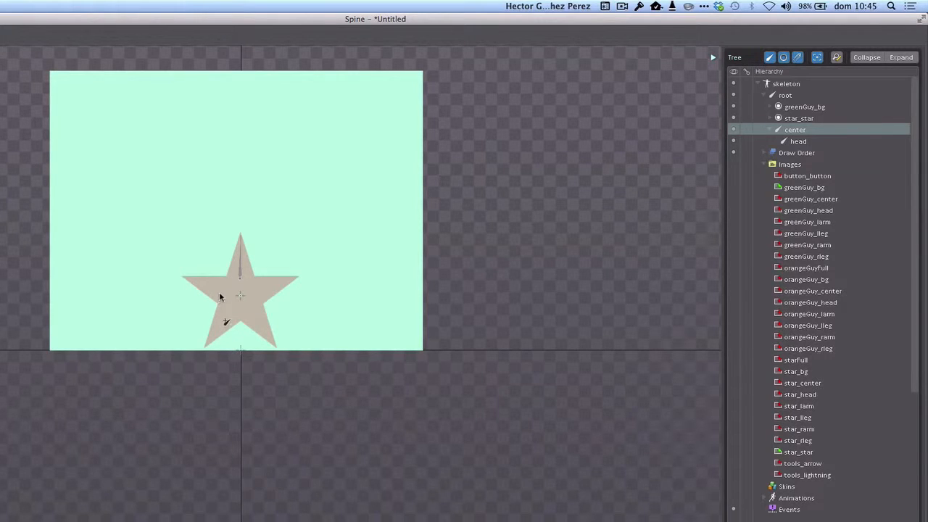
pyautogui.moveTo(224, 295); pyautogui.dragTo(184, 280)
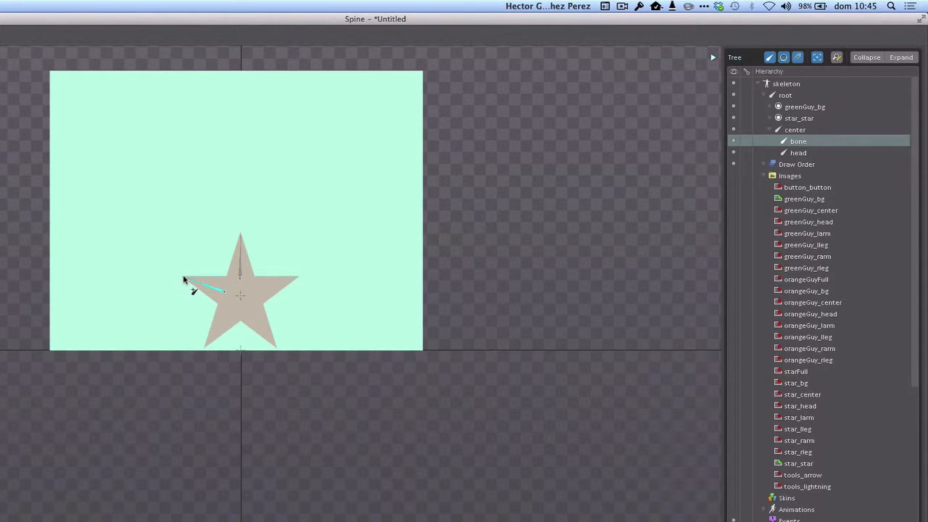
pyautogui.click(183, 279)
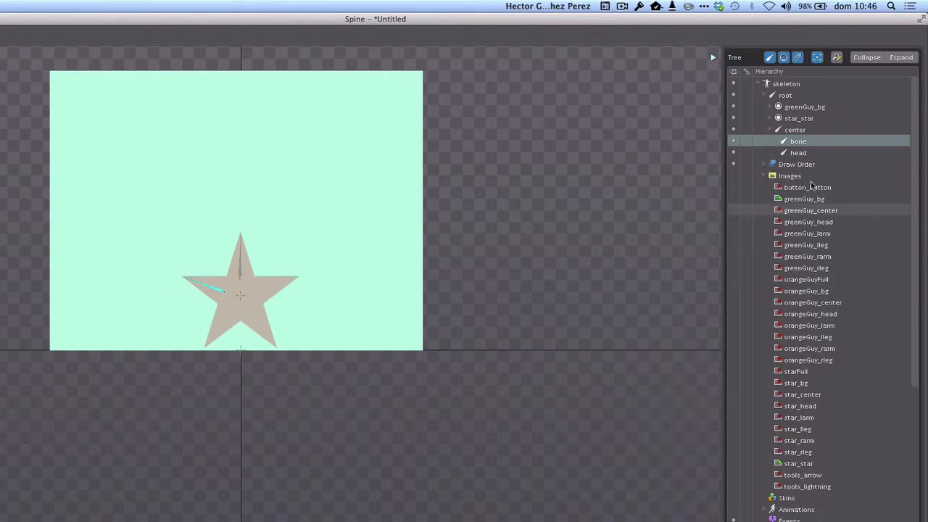
pyautogui.doubleClick(796, 142)
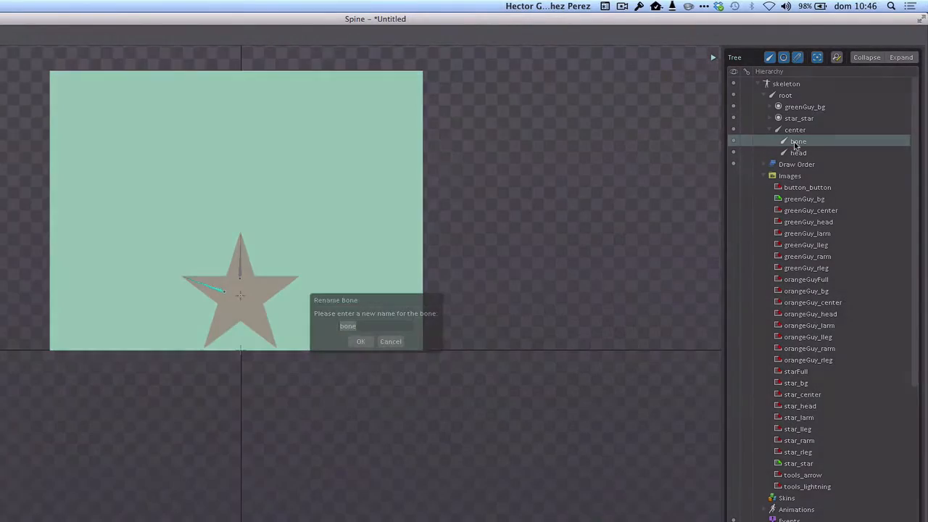
pyautogui.write('rArm')
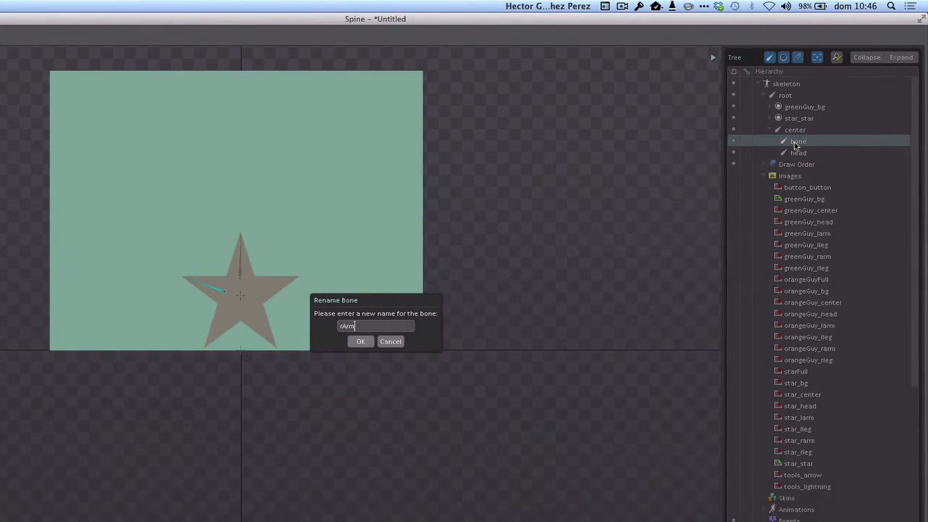
pyautogui.press('Return')
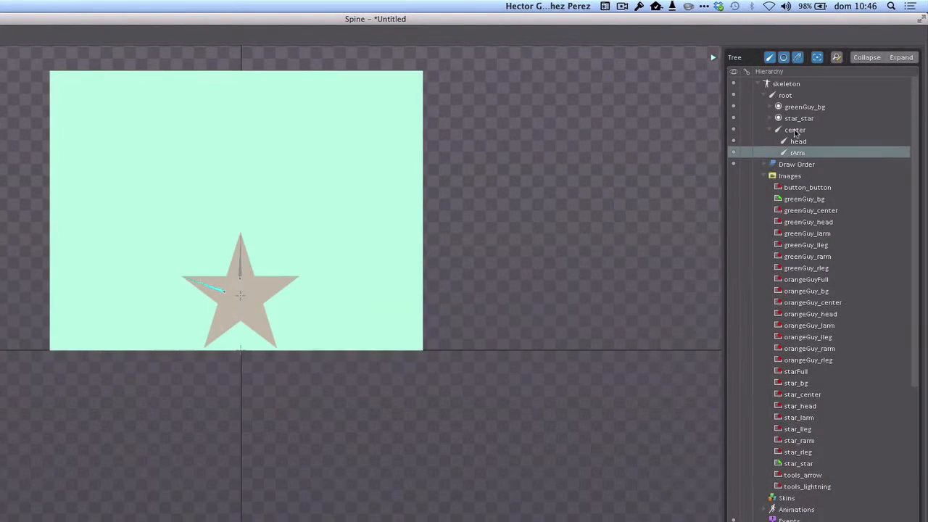
# Step: Create a child bone of center extending to the tip of the star's right arm and rename it lArm
pyautogui.click(795, 130)
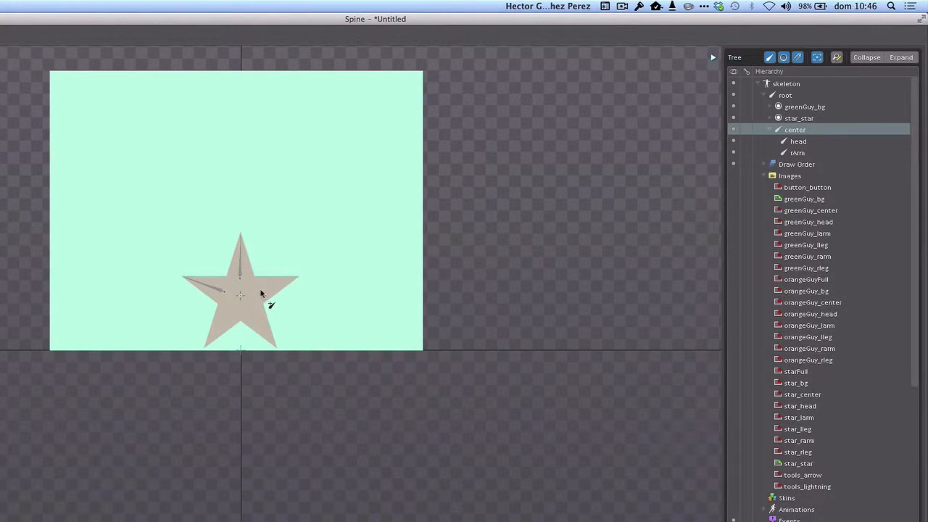
pyautogui.moveTo(261, 292); pyautogui.dragTo(297, 279)
pyautogui.doubleClick(797, 141)
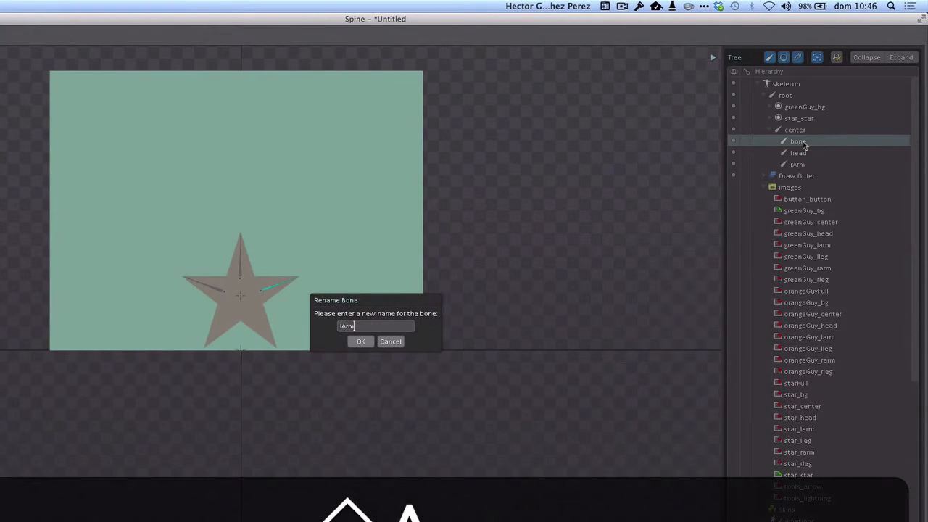
pyautogui.write('lArm')
pyautogui.press('Return')
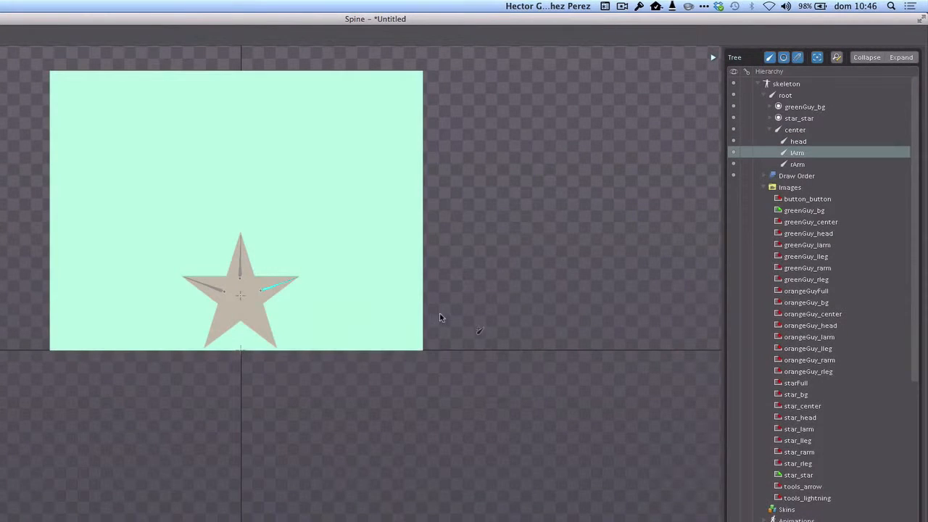
# Step: Create a child bone of center extending to the star's lower-left tip and rename it rLeg
pyautogui.click(791, 131)
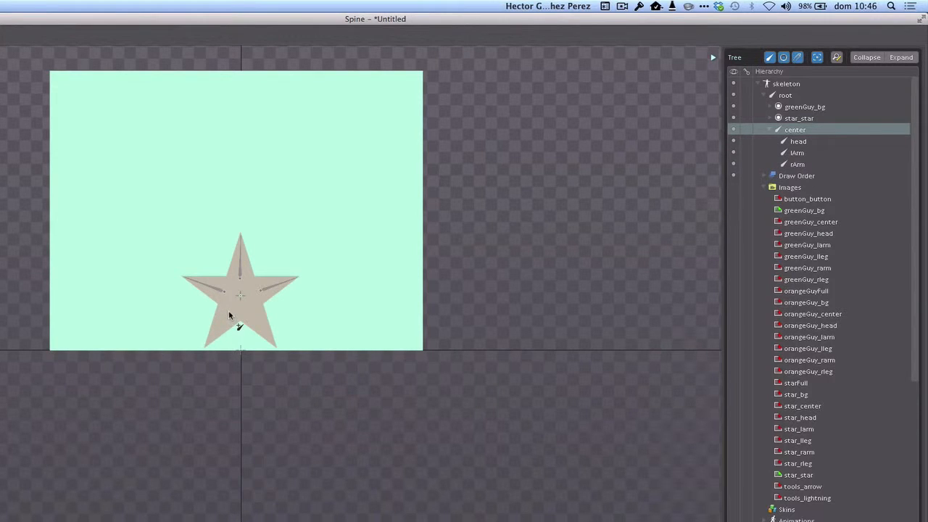
pyautogui.moveTo(229, 316)
pyautogui.mouseDown()
pyautogui.moveTo(216, 322)
pyautogui.moveTo(208, 345)
pyautogui.mouseUp()
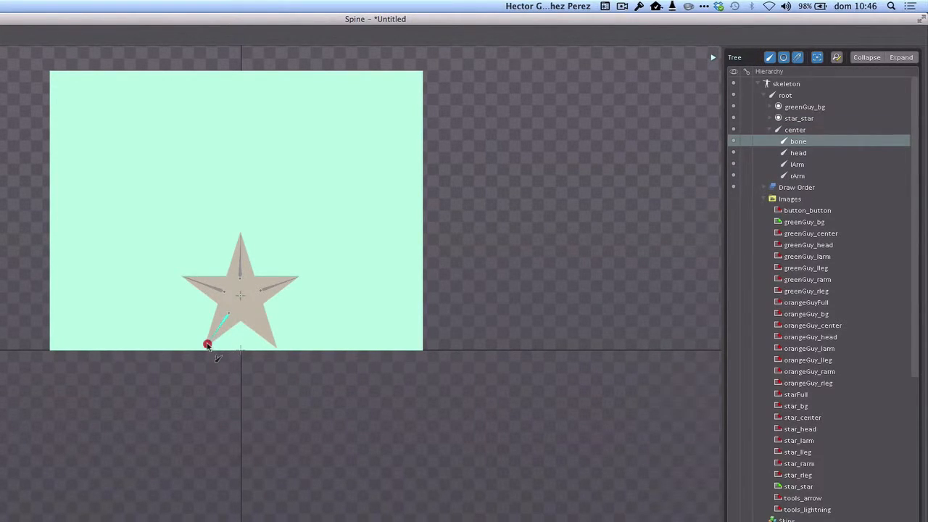
pyautogui.doubleClick(798, 141)
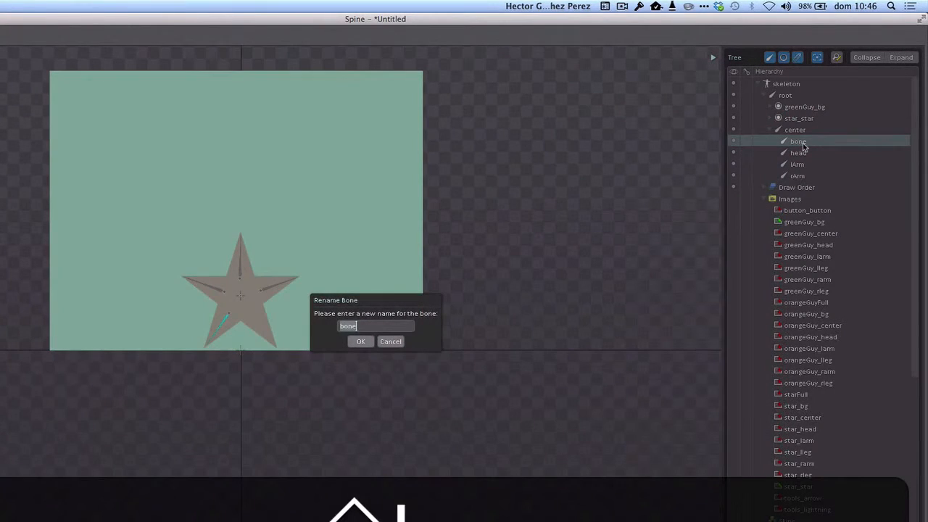
pyautogui.write('rLeg')
pyautogui.press('Return')
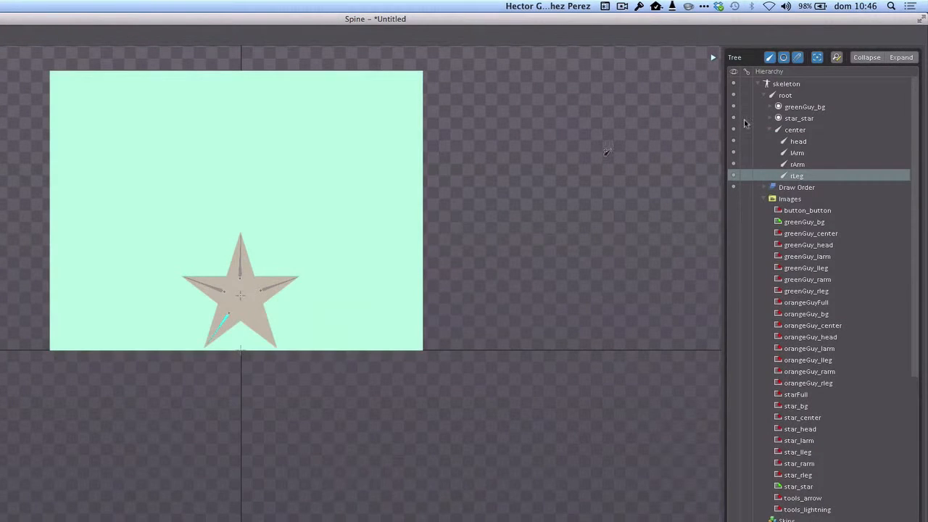
# Step: Create a child bone of center about 110 long extending to the star's lower-right tip and rename it lLeg
pyautogui.click(787, 130)
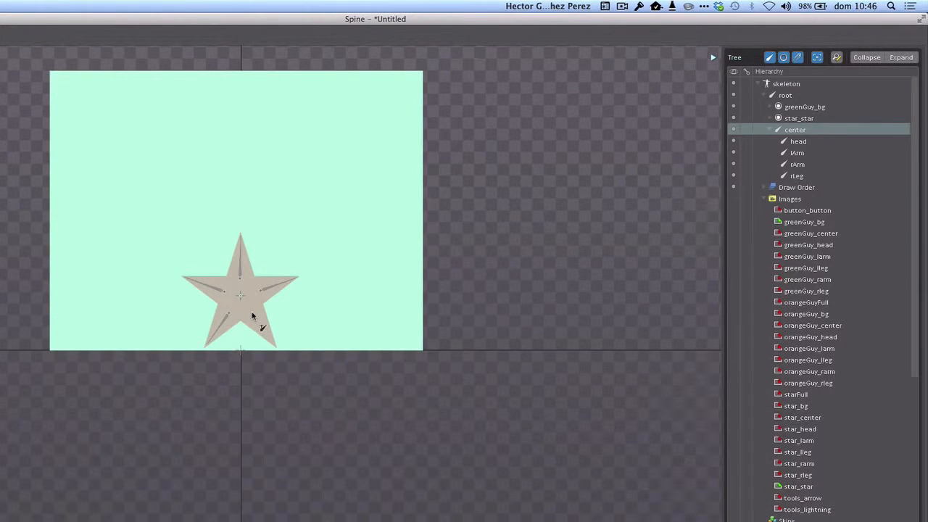
pyautogui.moveTo(253, 316); pyautogui.dragTo(274, 346)
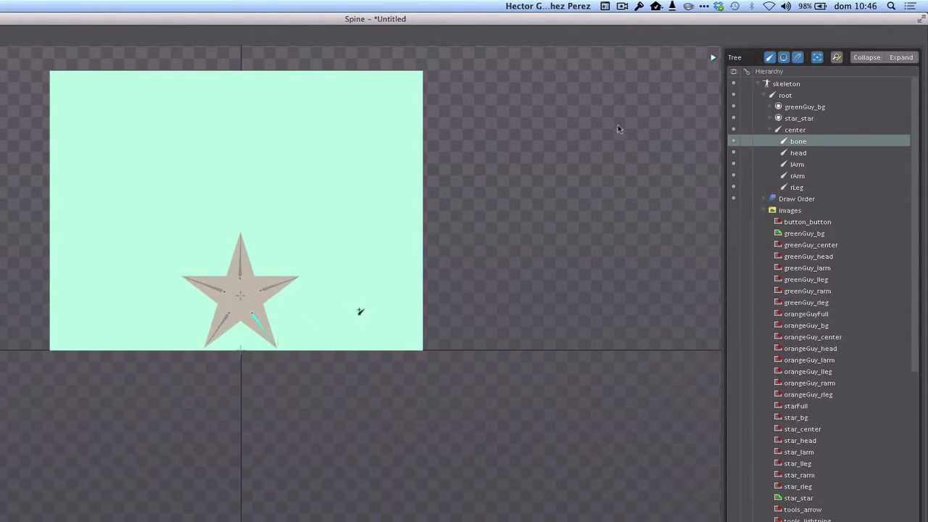
pyautogui.doubleClick(794, 141)
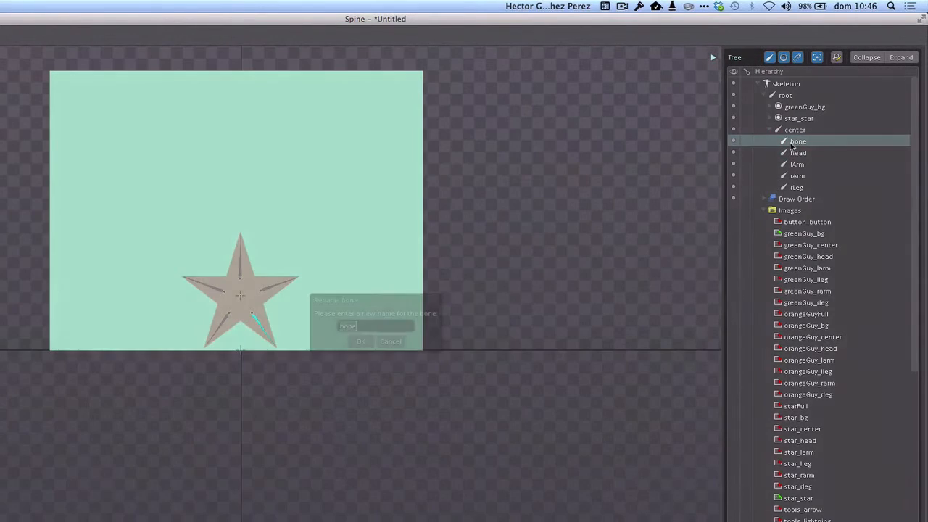
pyautogui.press('BackSpace')
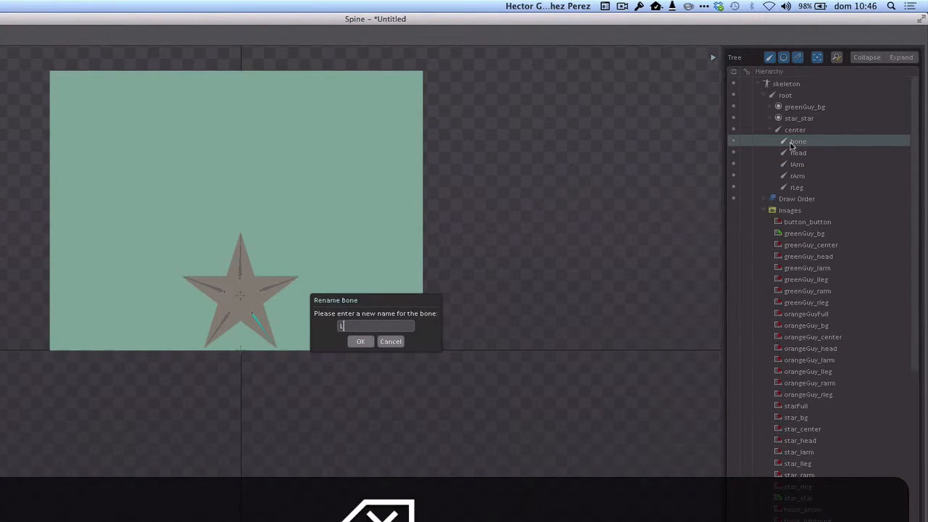
pyautogui.write('lLeg')
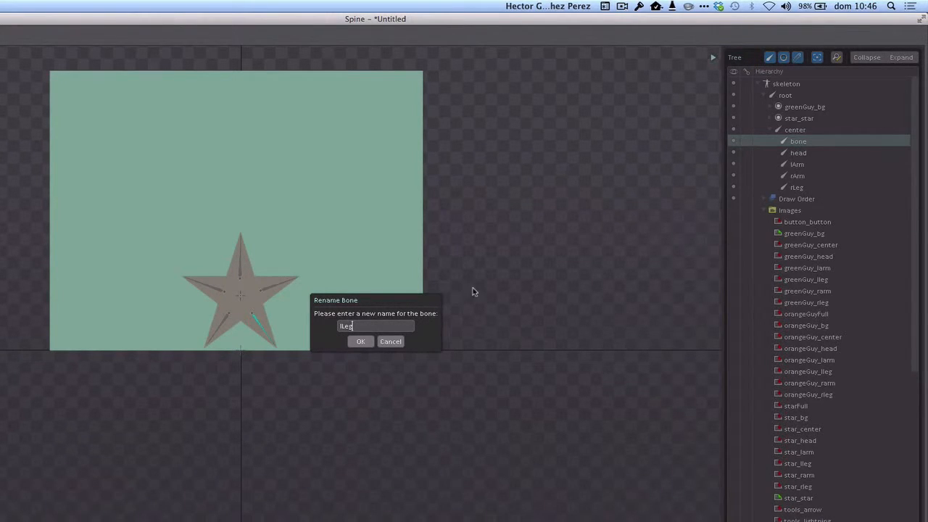
pyautogui.click(363, 343)
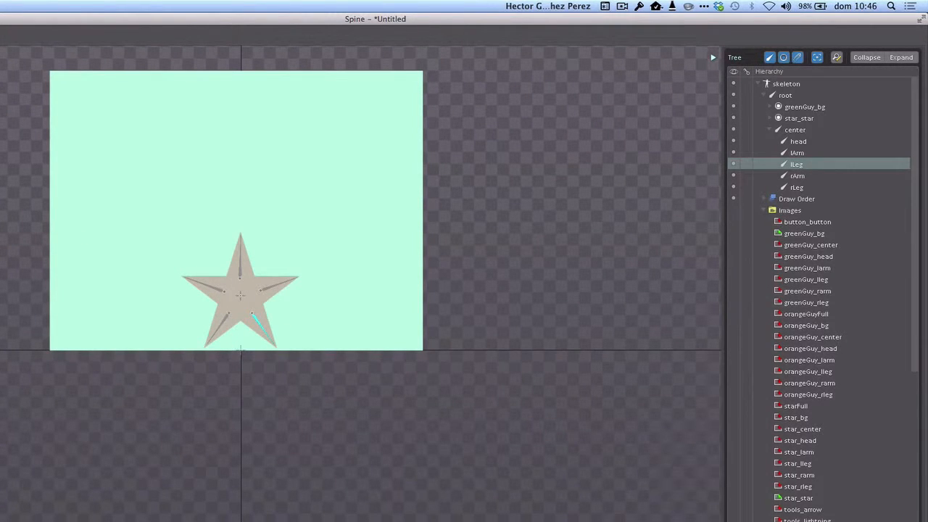
# Step: Save the project as star in the SpineCorona1 folder
pyautogui.press('super+s')
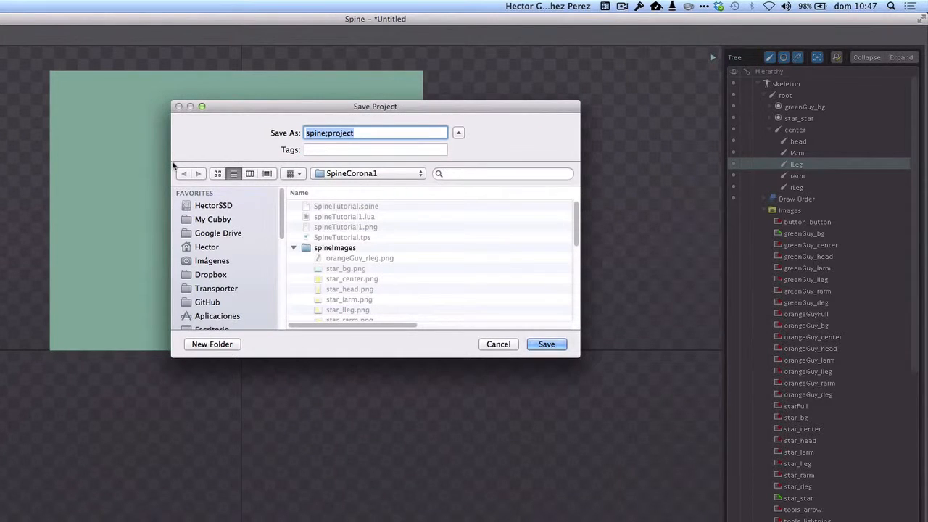
pyautogui.write('star')
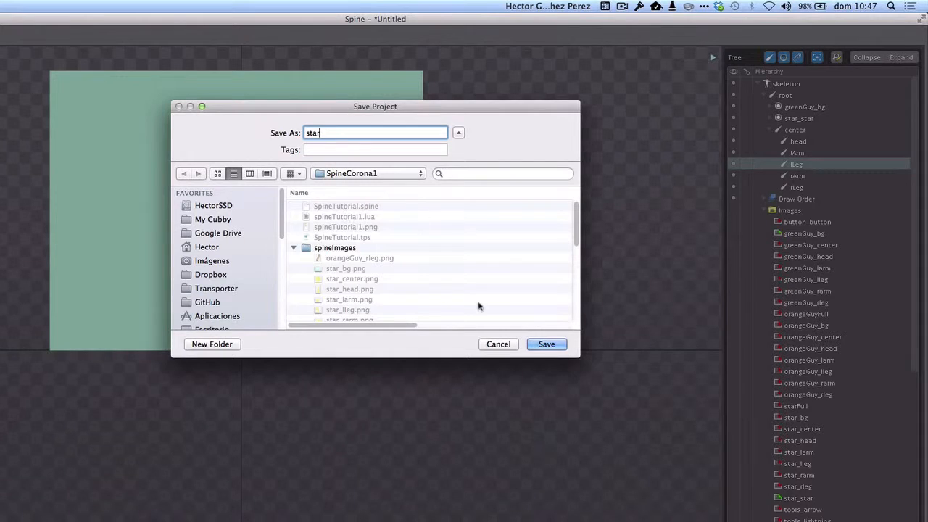
pyautogui.click(546, 344)
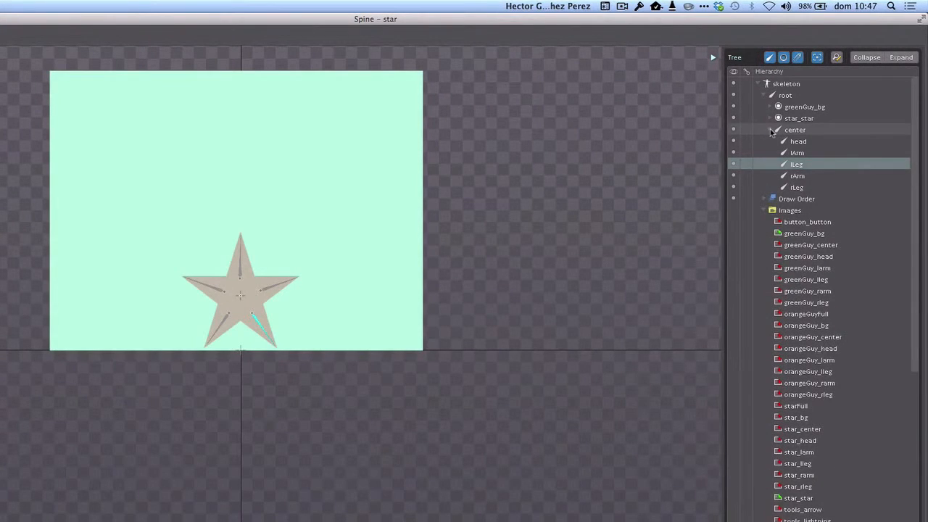
pyautogui.click(772, 130)
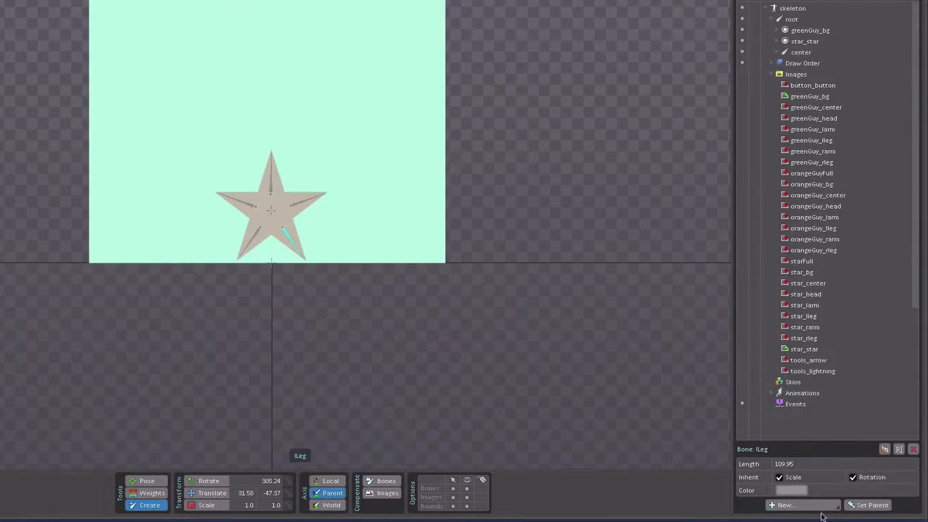
pyautogui.click(794, 507)
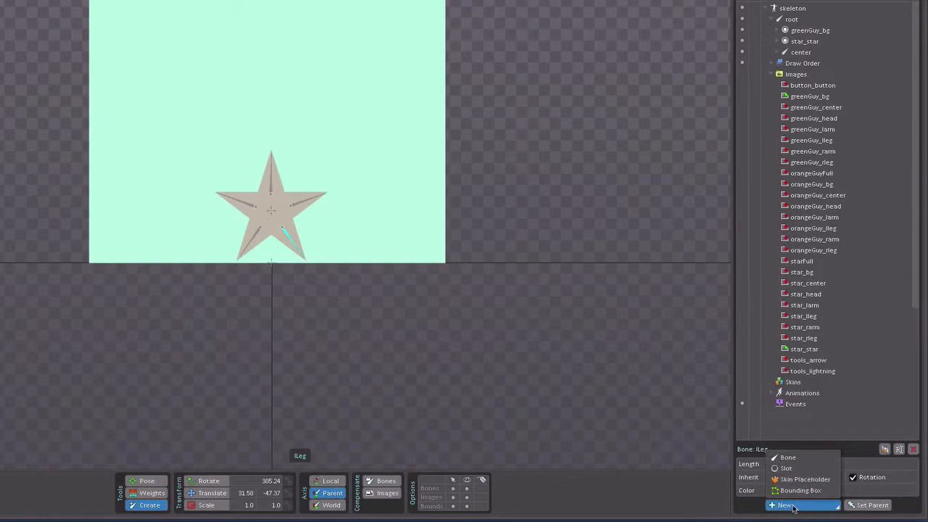
pyautogui.click(778, 44)
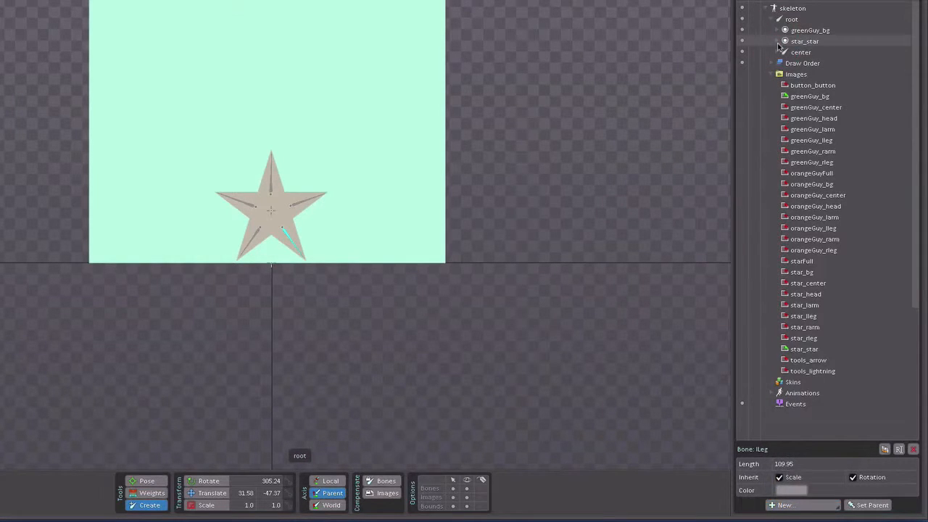
pyautogui.click(777, 52)
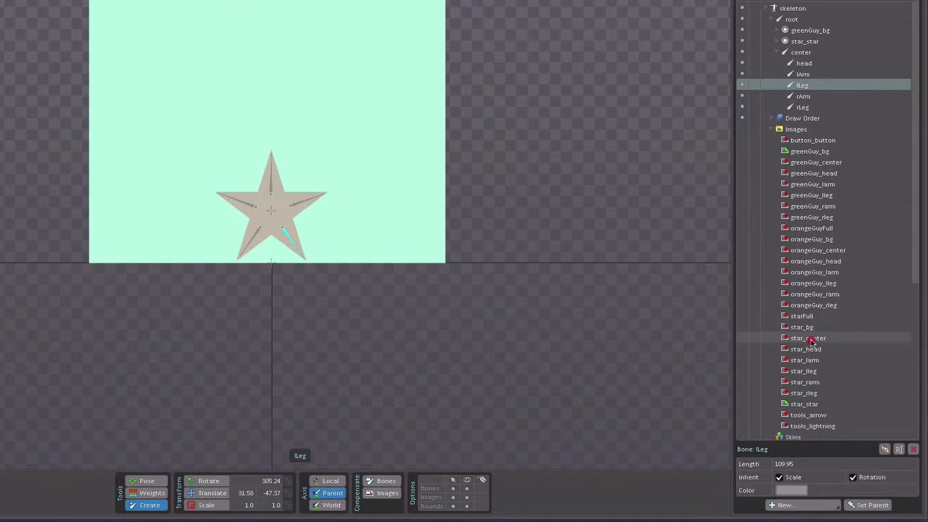
# Step: Attach the star_center image to the center bone in a new slot named star_center and collapse that slot
pyautogui.moveTo(811, 341); pyautogui.dragTo(783, 63)
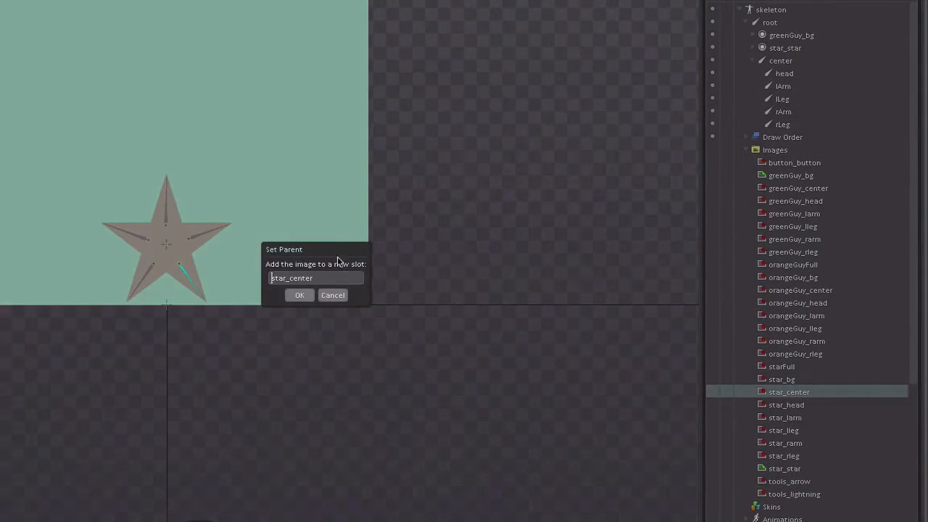
pyautogui.click(300, 295)
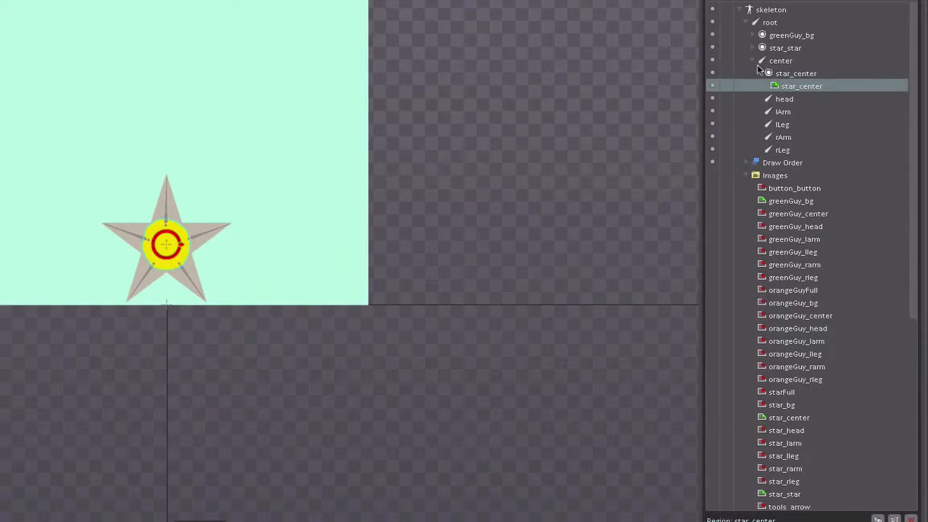
pyautogui.click(759, 73)
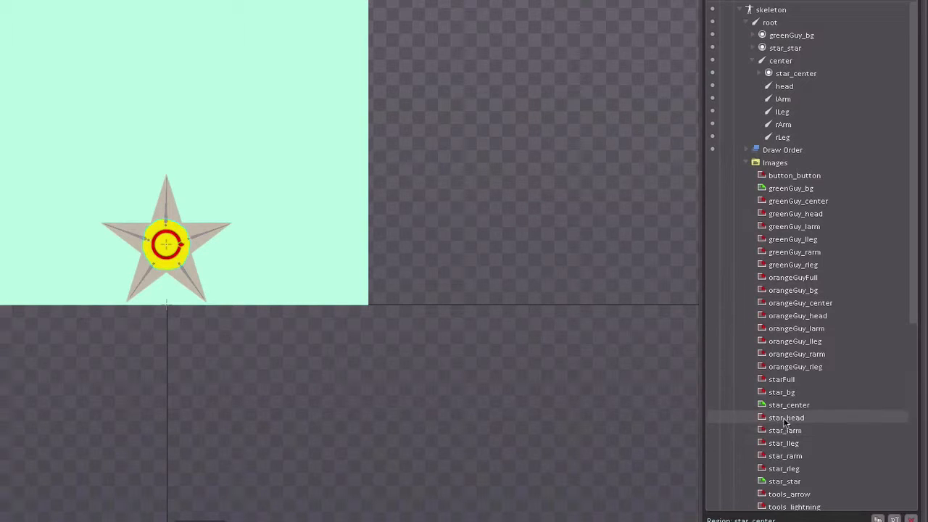
# Step: Attach the star_head image to the head bone in a new slot named star_head
pyautogui.moveTo(783, 419); pyautogui.dragTo(788, 84)
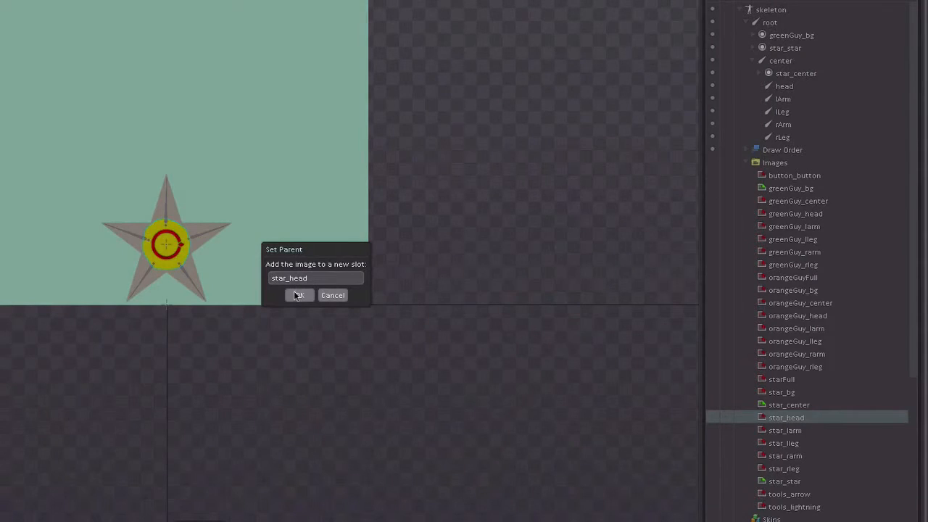
pyautogui.click(298, 295)
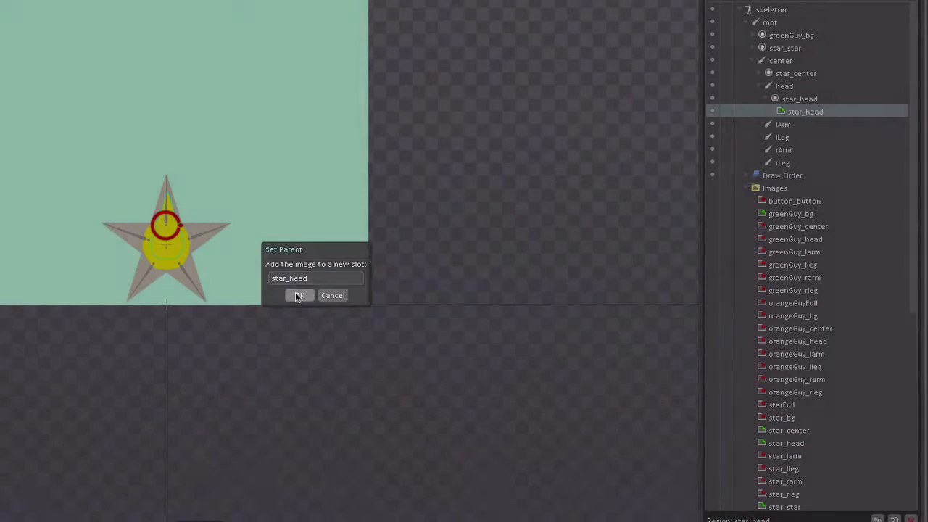
# Step: Switch to the Translate tool and make bones unselectable in the viewport so that images can be picked
pyautogui.press('v')
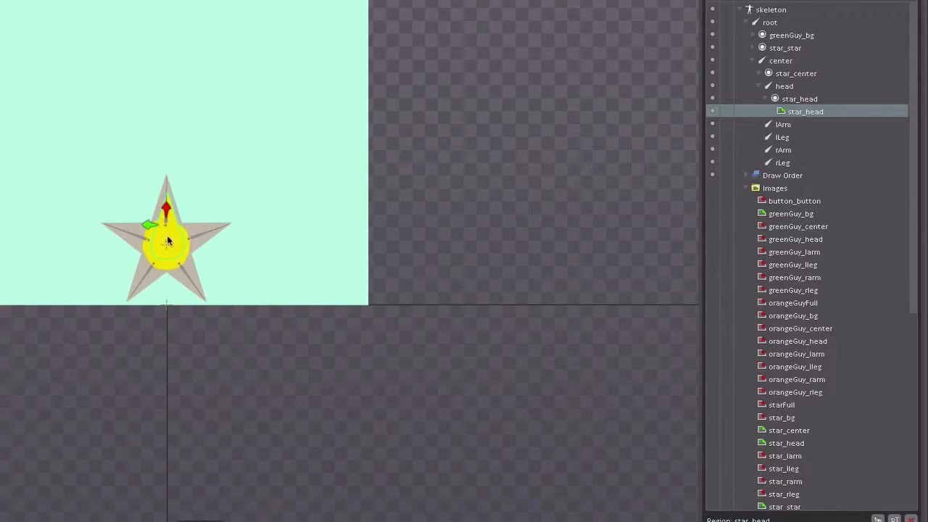
pyautogui.click(167, 232)
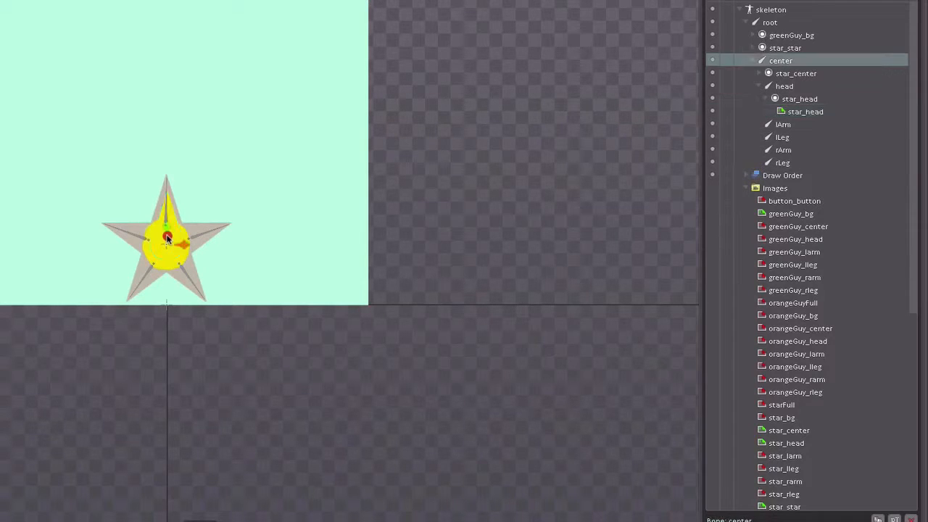
pyautogui.moveTo(167, 231); pyautogui.dragTo(166, 229)
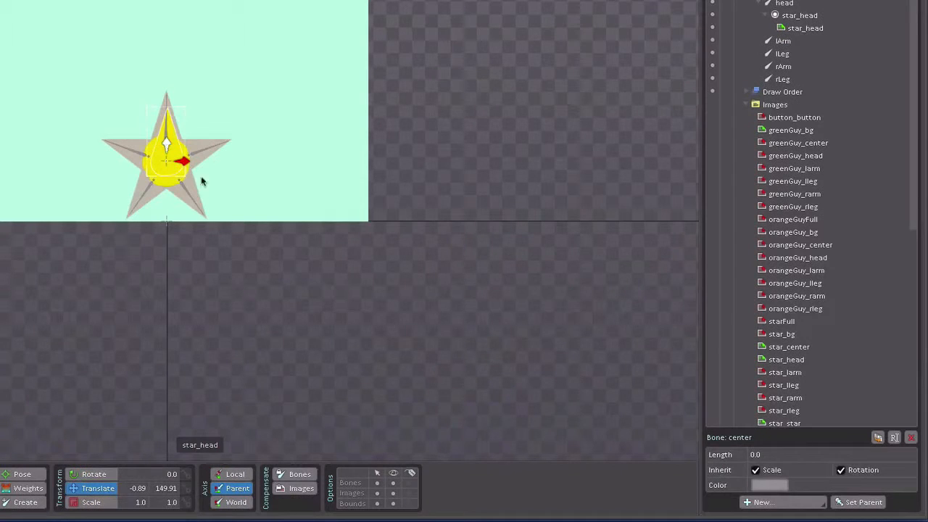
pyautogui.click(377, 483)
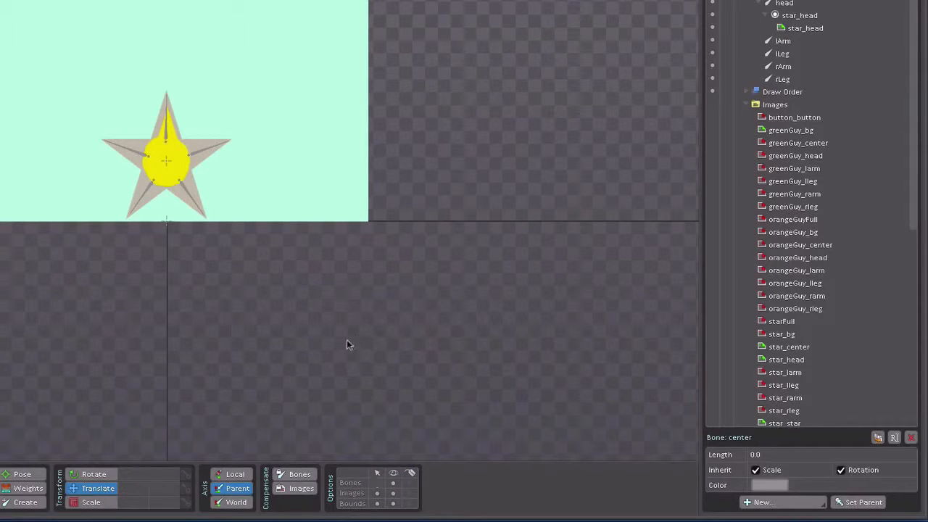
# Step: Move the star_head image over the star's upper tip, to about X 44.2, Y 2.6, and collapse its slot
pyautogui.click(174, 136)
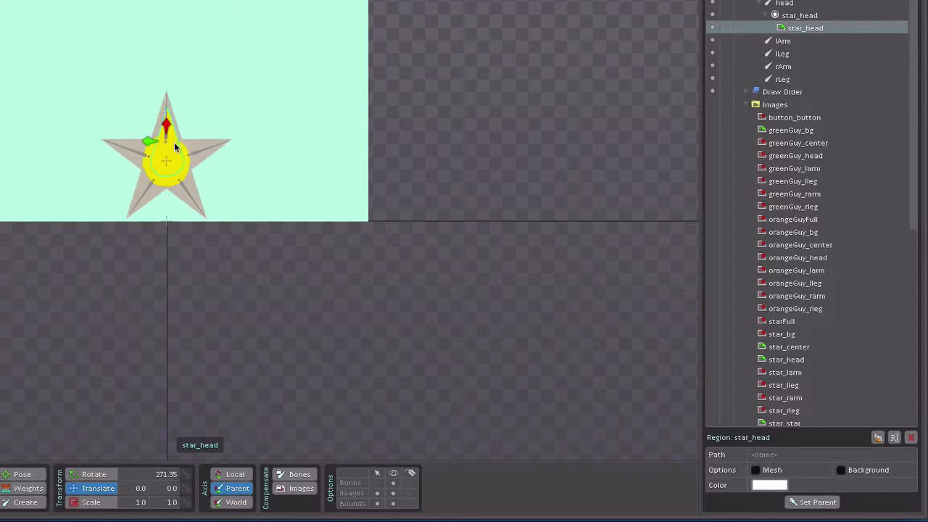
pyautogui.moveTo(175, 146); pyautogui.dragTo(174, 125)
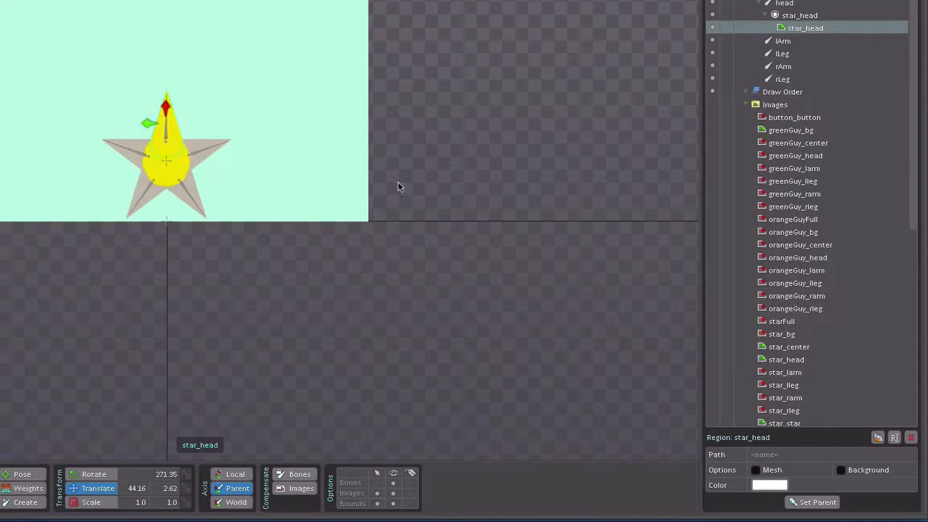
pyautogui.click(766, 15)
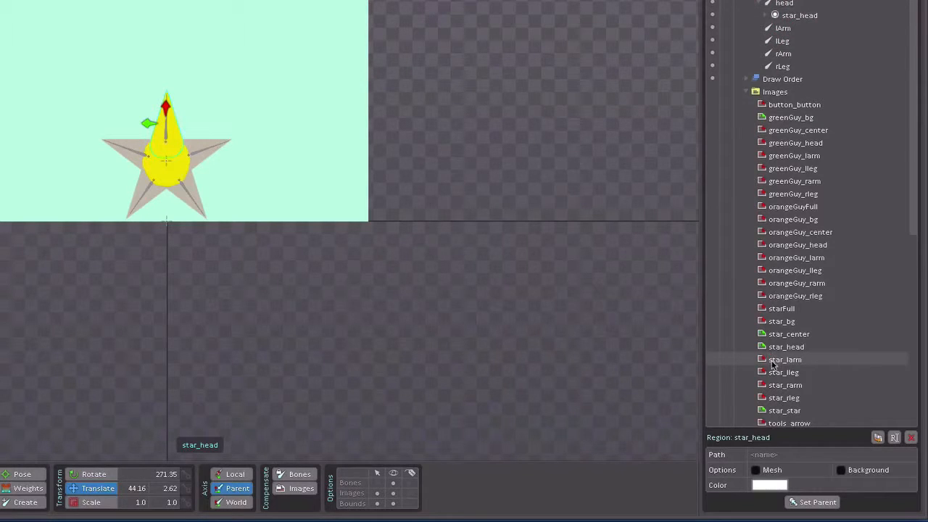
# Step: Attach the star_larm image to the lArm bone in a new slot named star_larm and collapse the head and lArm bones
pyautogui.moveTo(772, 366); pyautogui.dragTo(789, 33)
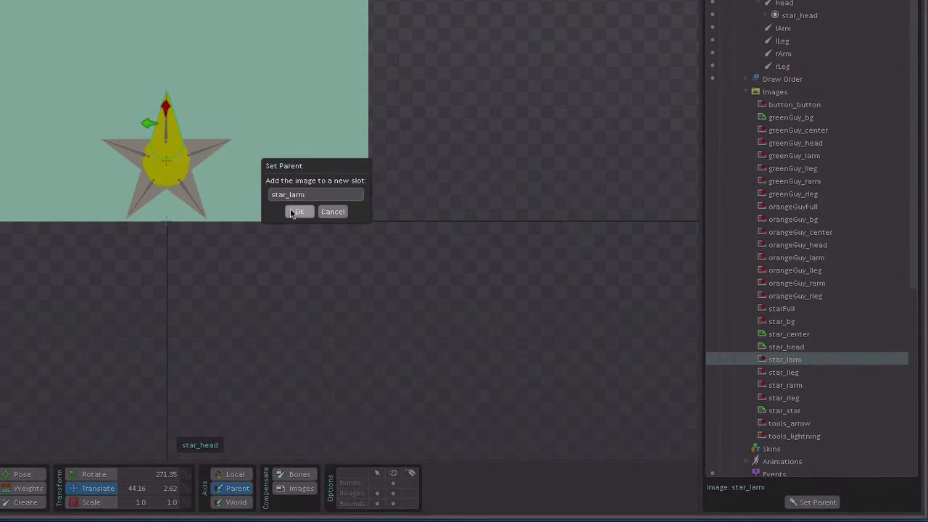
pyautogui.click(299, 212)
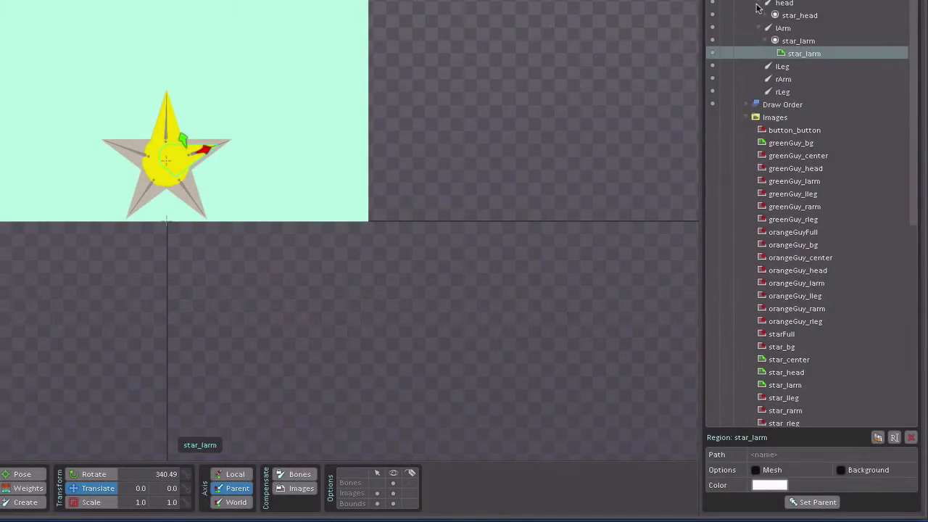
pyautogui.click(758, 5)
pyautogui.click(759, 16)
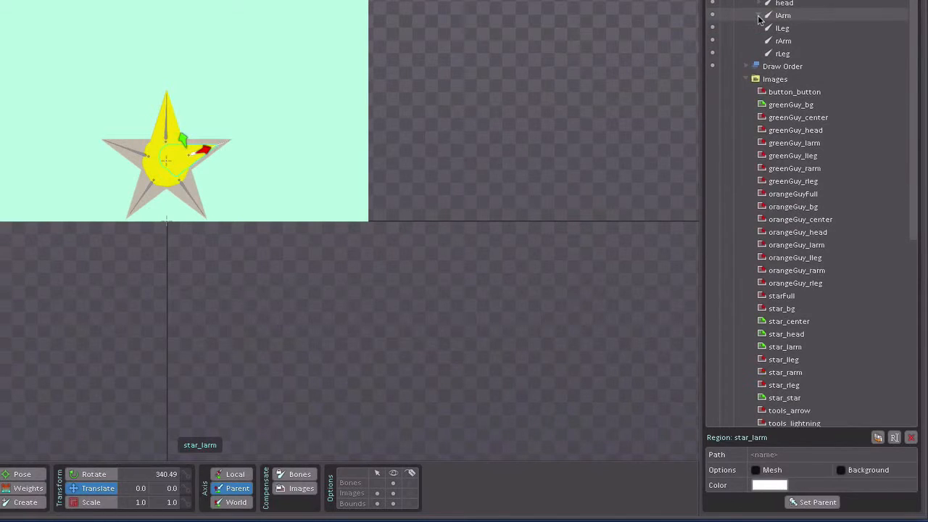
# Step: Move the star_larm image over the star's upper-right tip, to about X 37.5, Y 1.8, and collapse the lArm bone
pyautogui.click(759, 16)
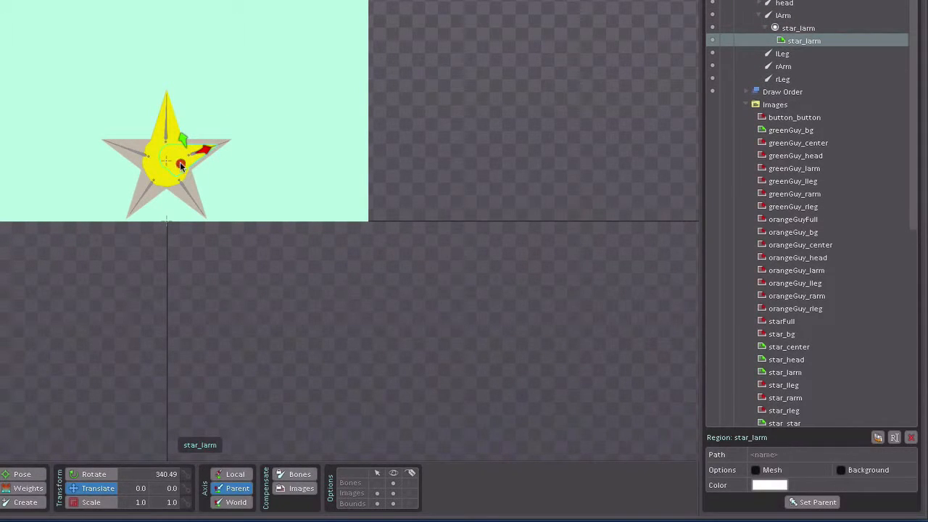
pyautogui.moveTo(186, 165); pyautogui.dragTo(192, 160)
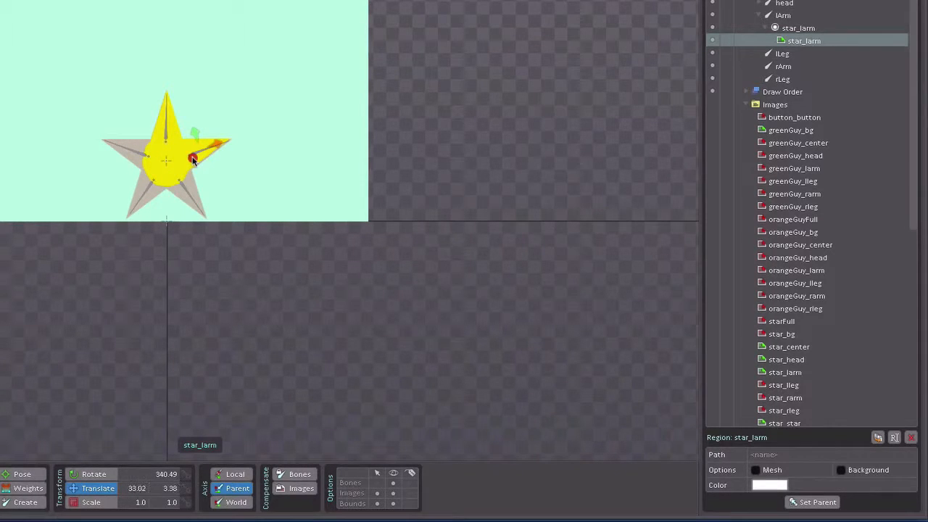
pyautogui.moveTo(192, 159); pyautogui.dragTo(194, 160)
pyautogui.click(760, 15)
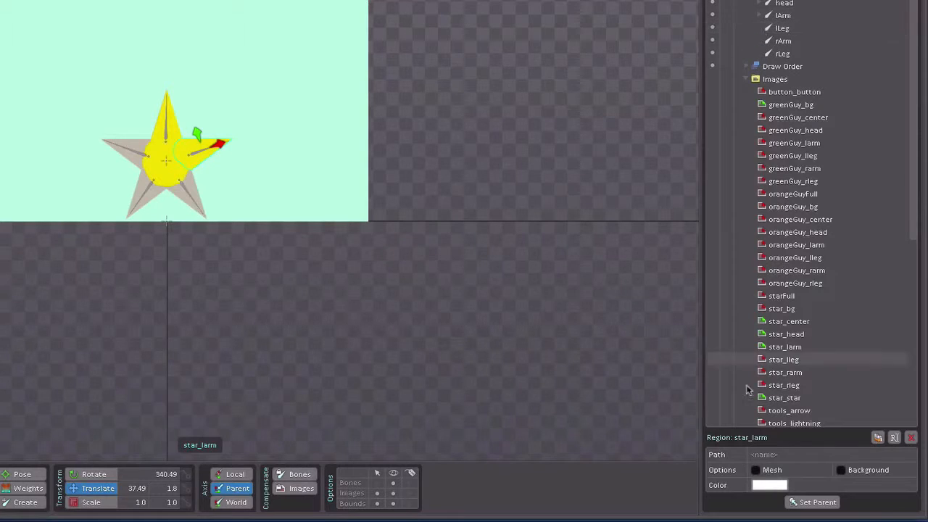
# Step: Attach star_rleg to the rLeg bone in a new slot star_rleg and place it over the lower-left tip at about X 47.1, Y -9.4
pyautogui.click(794, 386)
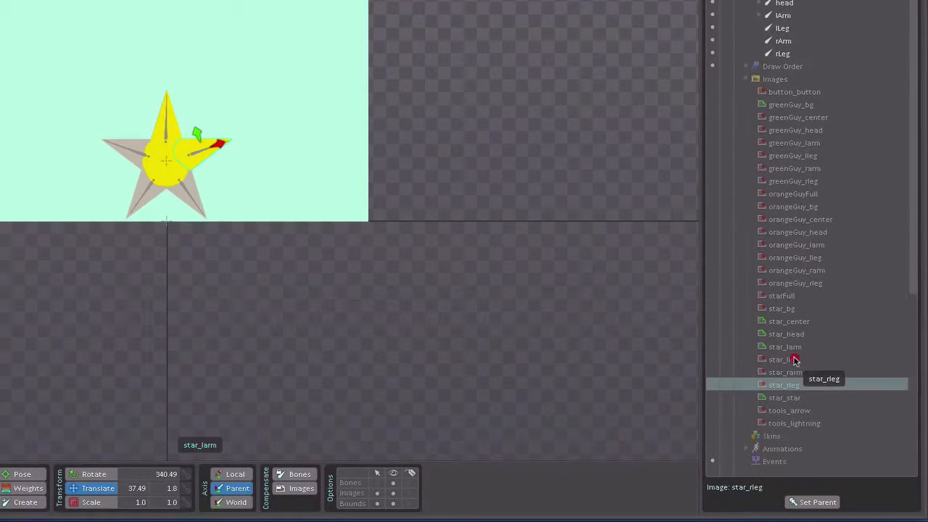
pyautogui.moveTo(794, 360); pyautogui.dragTo(782, 55)
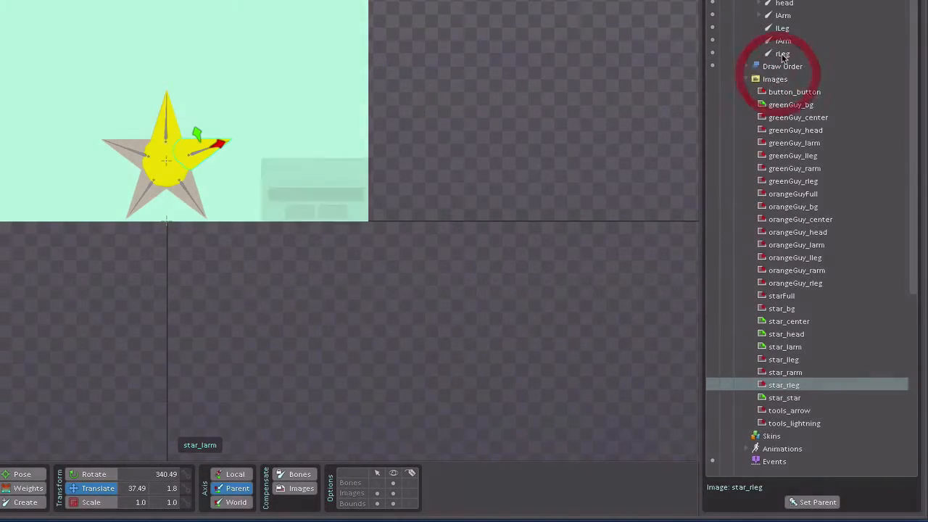
pyautogui.click(297, 211)
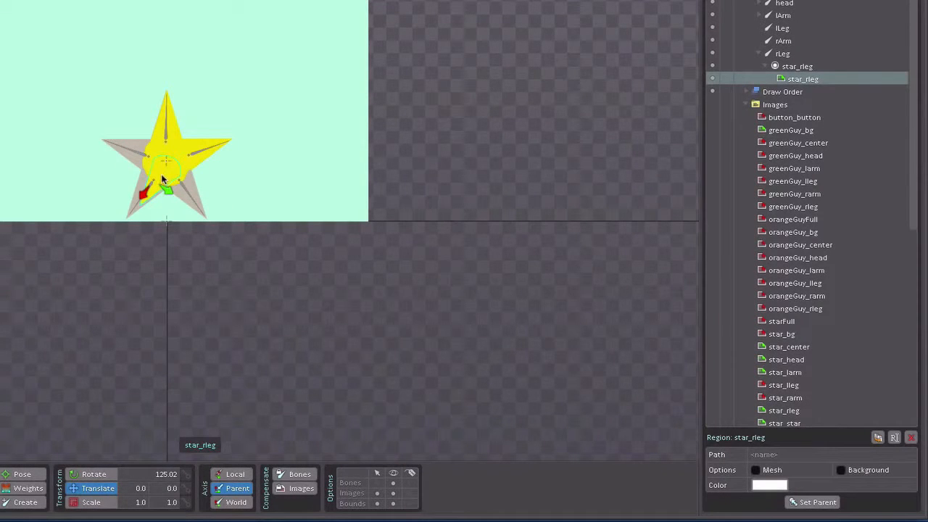
pyautogui.moveTo(163, 178); pyautogui.dragTo(154, 189)
pyautogui.moveTo(152, 190); pyautogui.dragTo(152, 191)
pyautogui.click(758, 54)
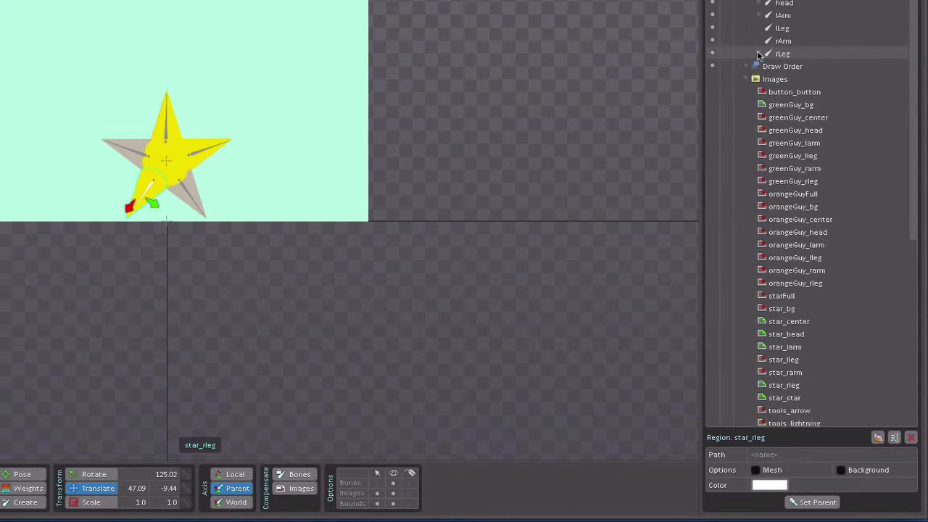
# Step: Attach star_lleg to the lLeg bone in a new slot star_lleg and place it over the lower-right tip at about X 41.4, Y 9.4
pyautogui.click(790, 361)
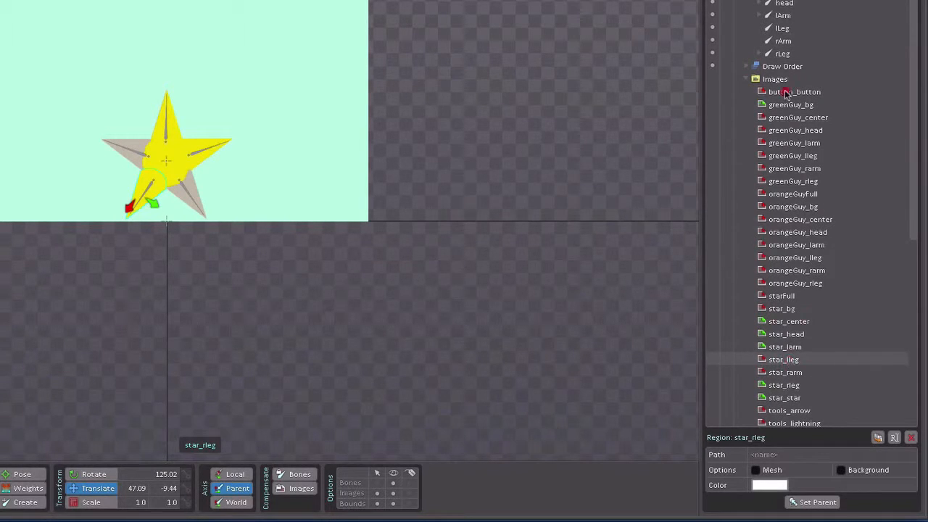
pyautogui.click(784, 29)
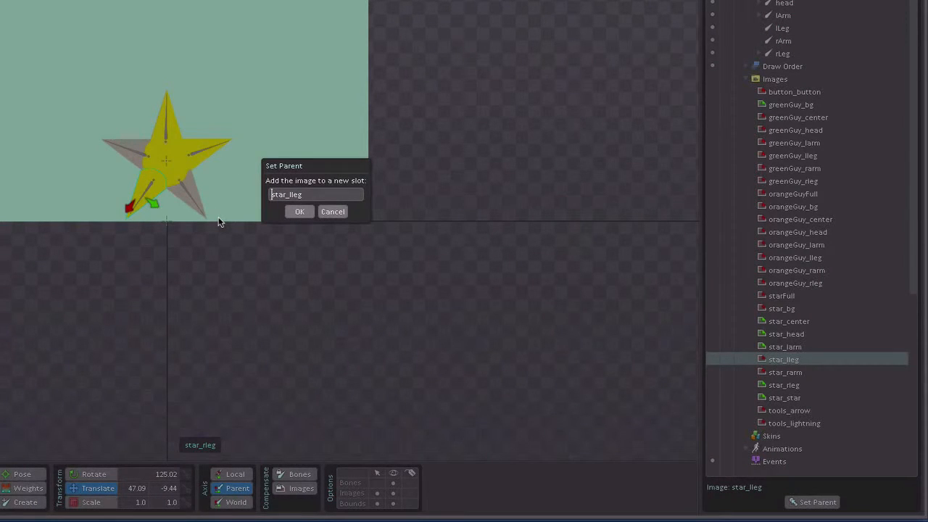
pyautogui.click(296, 211)
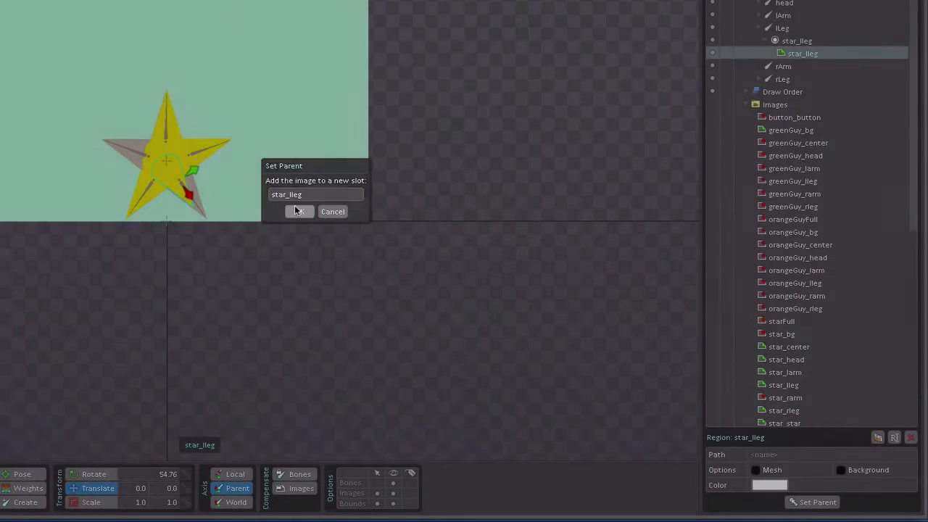
pyautogui.moveTo(182, 186); pyautogui.dragTo(184, 182)
pyautogui.click(759, 29)
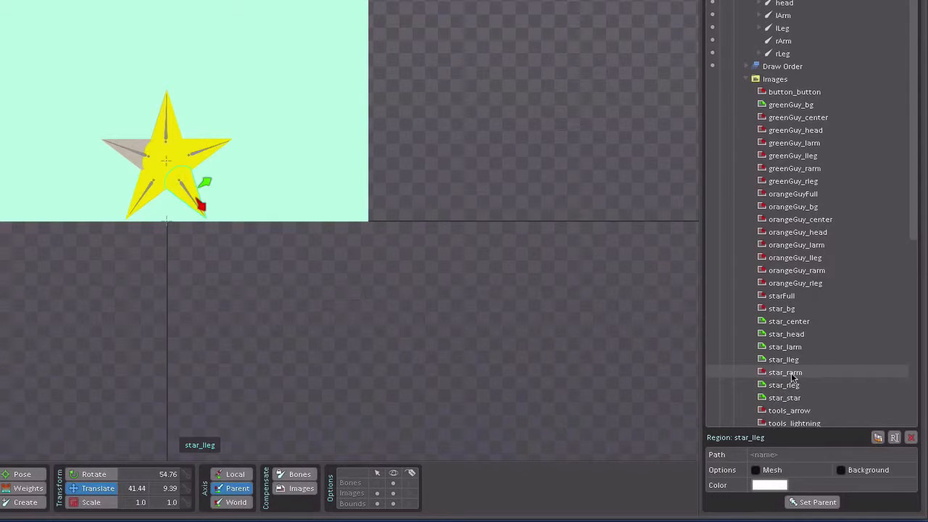
# Step: Attach star_rarm to the rArm bone in a new slot star_rarm and place it over the upper-left tip at about X 44.9, Y 1.3
pyautogui.moveTo(792, 372); pyautogui.dragTo(785, 43)
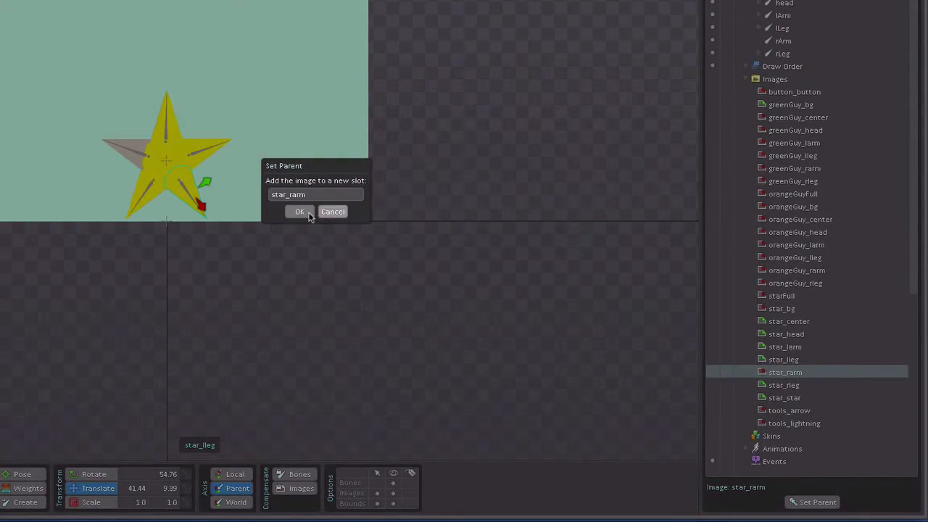
pyautogui.click(309, 214)
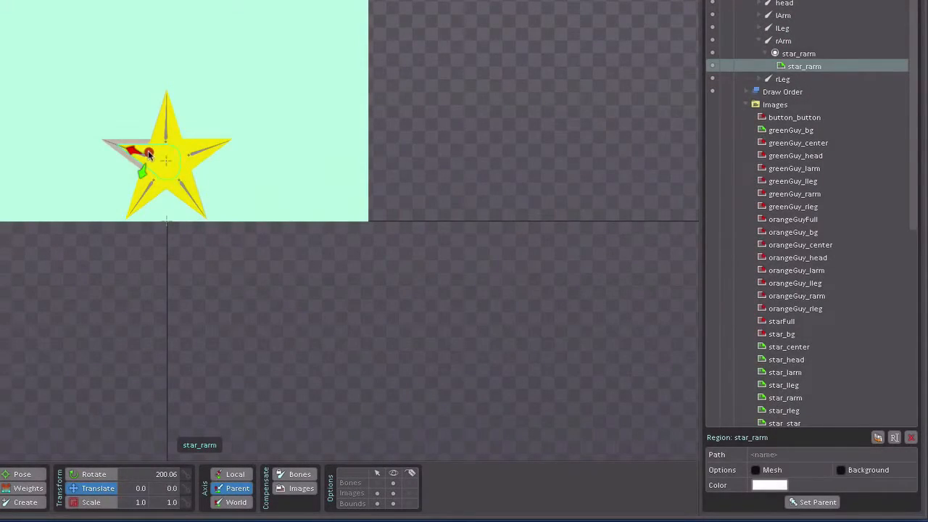
pyautogui.moveTo(154, 152); pyautogui.dragTo(147, 147)
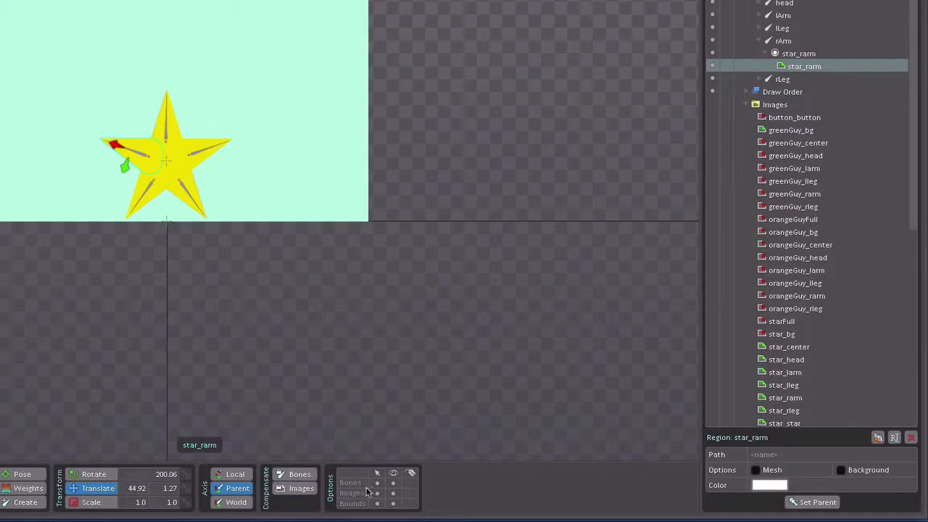
# Step: Test the rig by rotating the head bone and the rArm bone, leaving rArm at about 159.5 degrees, and save the project
pyautogui.click(166, 135)
pyautogui.hotkey('ctrl', 'c')
pyautogui.hotkey('ctrl', 'v')
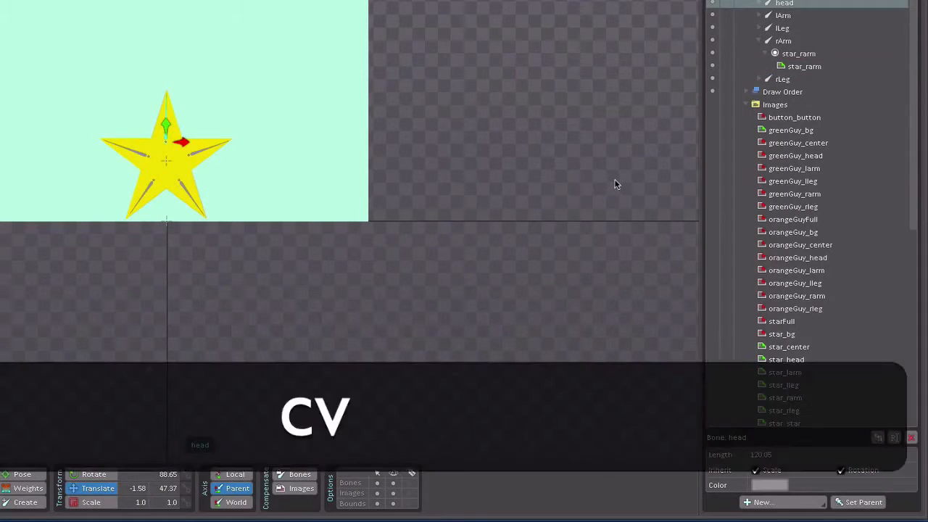
pyautogui.press('c')
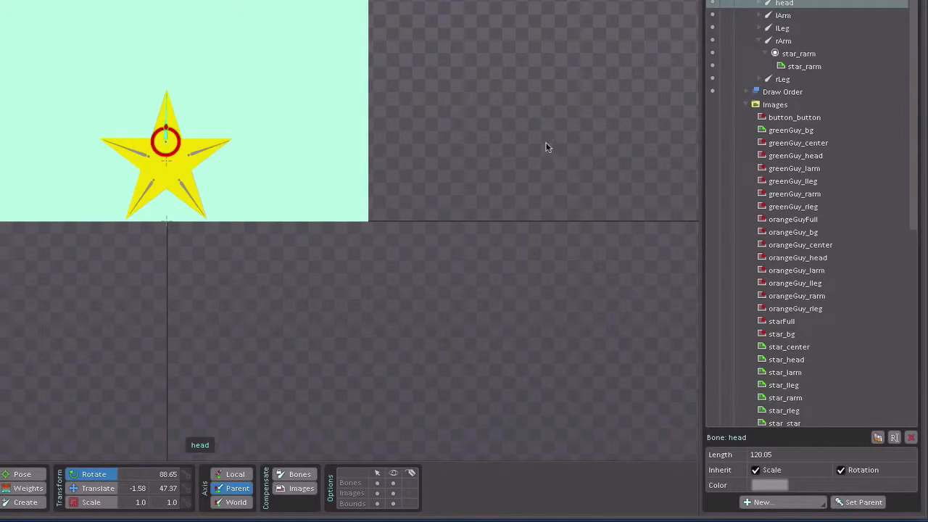
pyautogui.moveTo(548, 147); pyautogui.dragTo(516, 138)
pyautogui.click(142, 153)
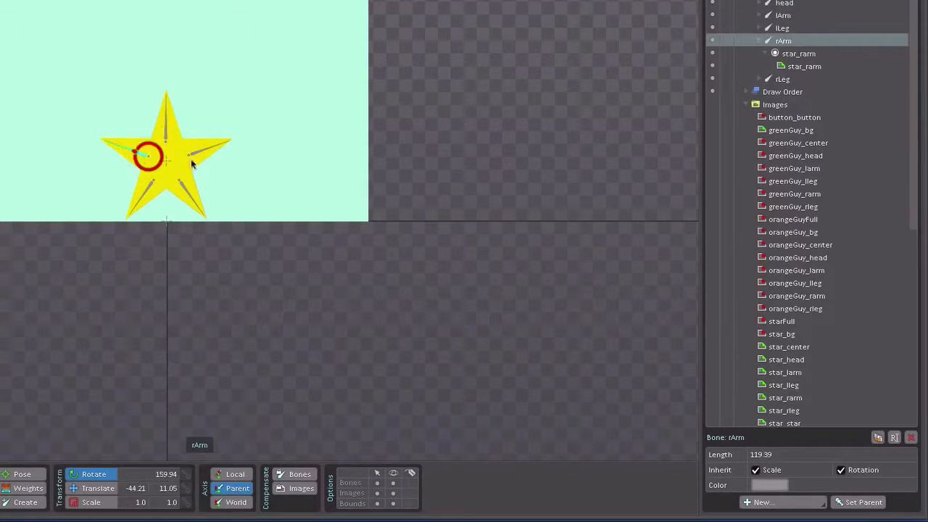
pyautogui.moveTo(492, 187)
pyautogui.mouseDown()
pyautogui.moveTo(446, 4)
pyautogui.moveTo(464, 36)
pyautogui.moveTo(477, 190)
pyautogui.mouseUp()
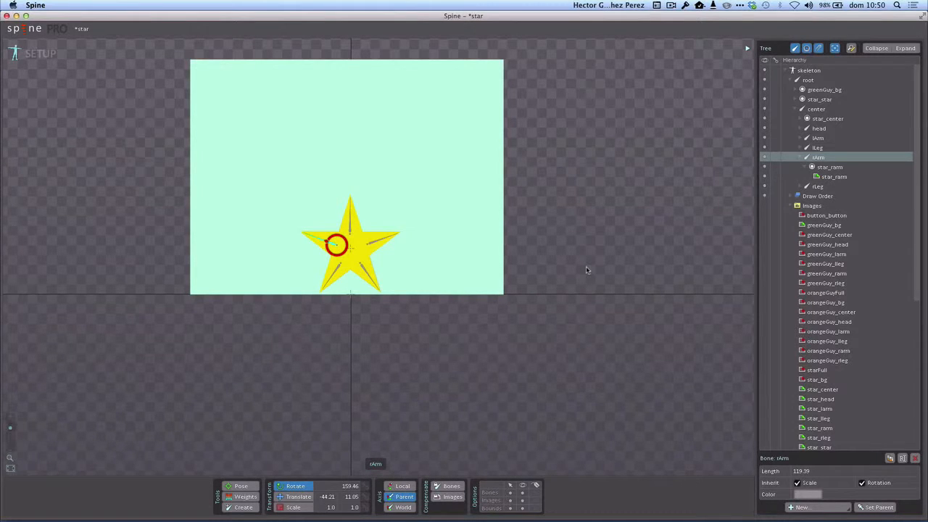
pyautogui.press('super+s')
# Step: Collapse the Images node and hide the greenGuy_bg and star_star reference slots
pyautogui.click(792, 205)
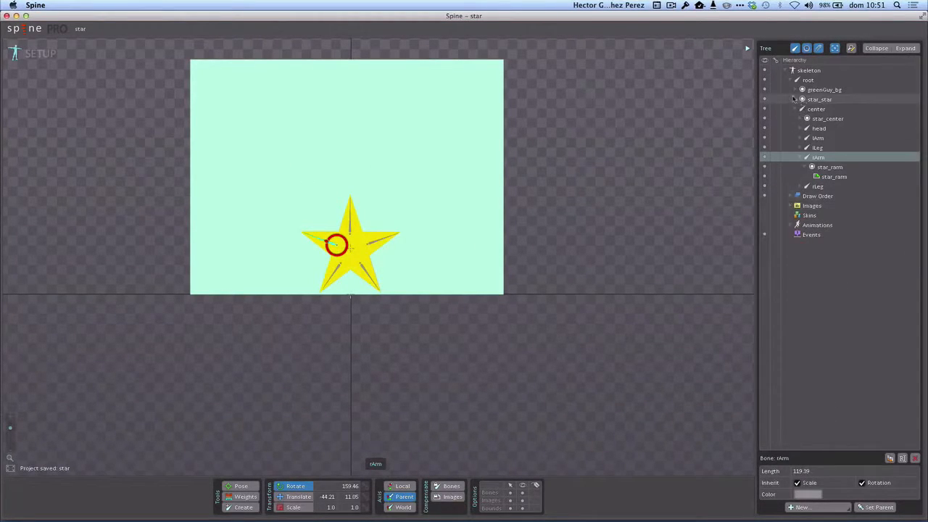
pyautogui.click(764, 90)
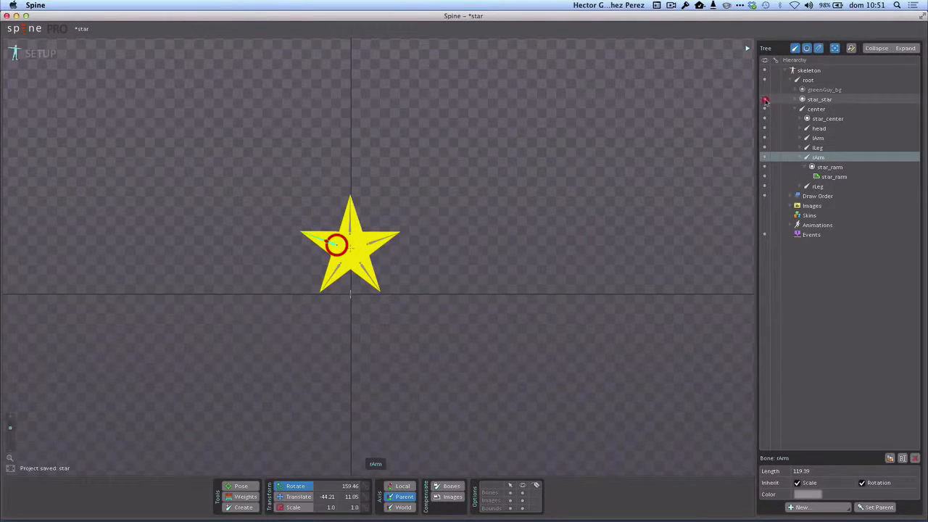
pyautogui.click(765, 100)
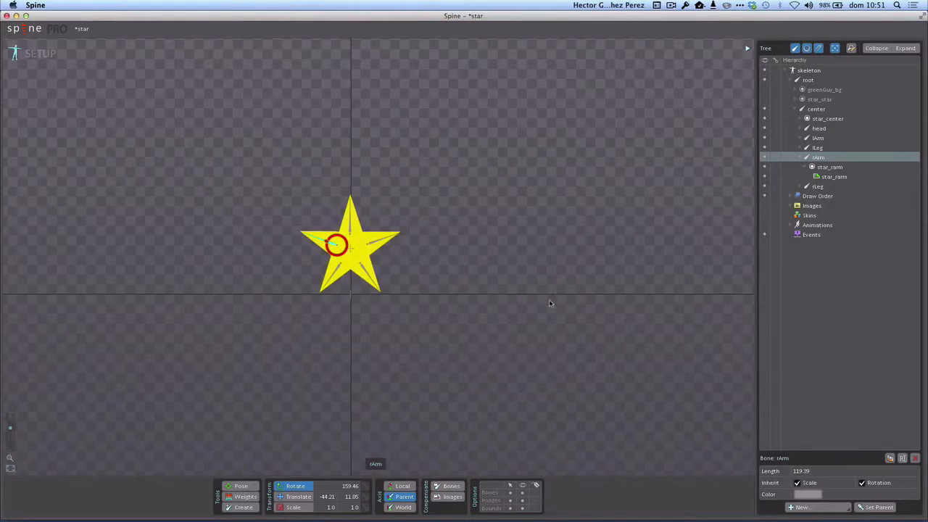
# Step: Rotate the rArm bone to about 159.9 degrees and save the project again
pyautogui.moveTo(550, 303)
pyautogui.mouseDown()
pyautogui.moveTo(545, 226)
pyautogui.moveTo(545, 298)
pyautogui.mouseUp()
pyautogui.press('super+s')
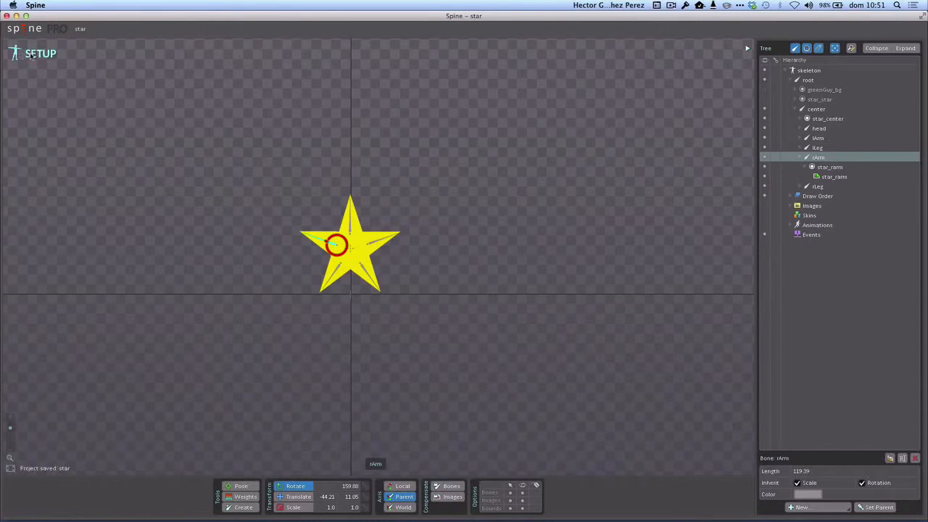
# Step: Switch from Setup to Animate mode and rename the default animation as walking
pyautogui.click(32, 55)
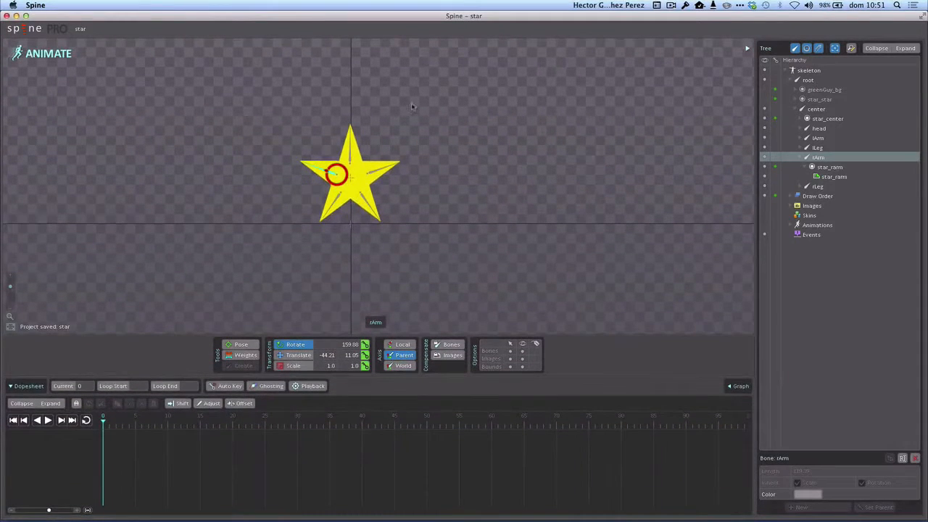
pyautogui.click(794, 225)
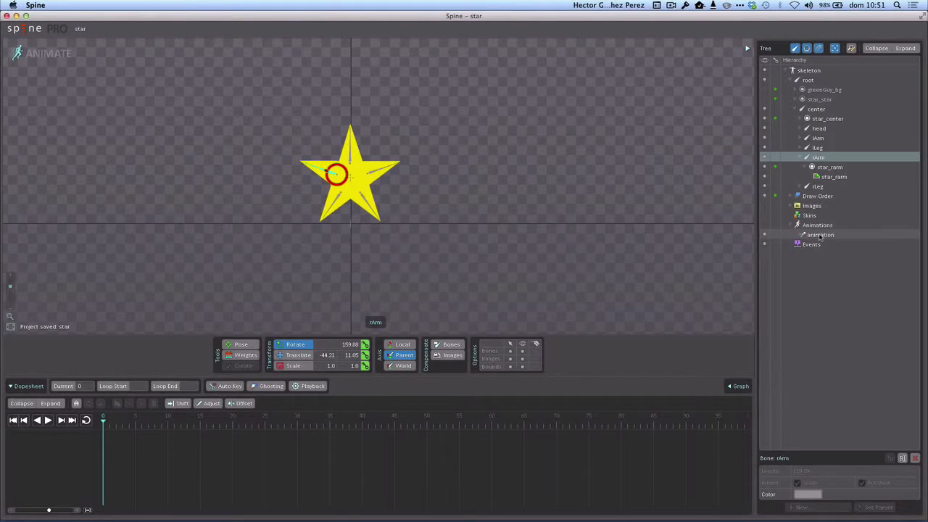
pyautogui.doubleClick(821, 235)
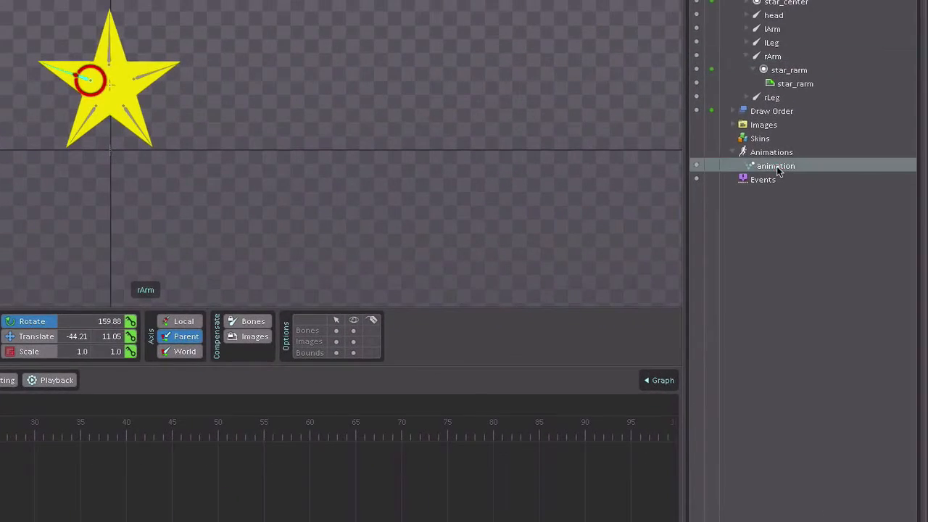
pyautogui.write('walking')
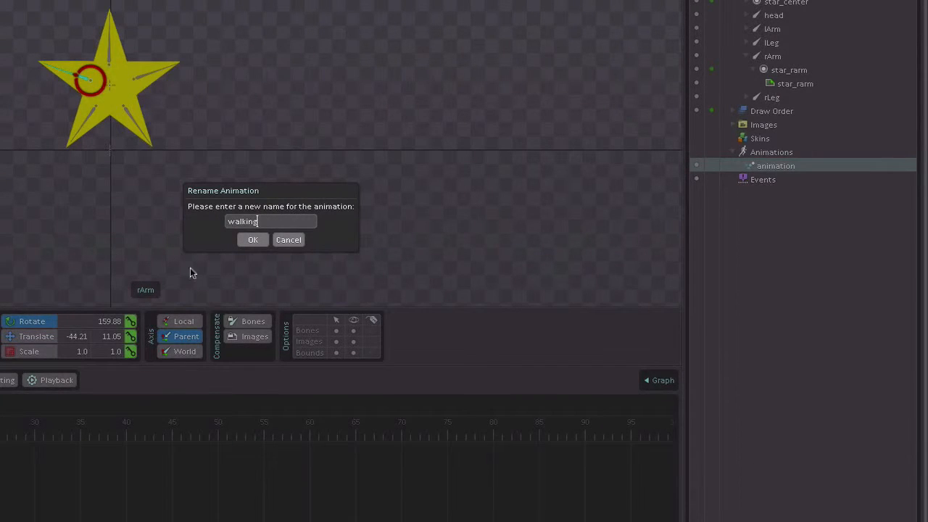
pyautogui.click(248, 241)
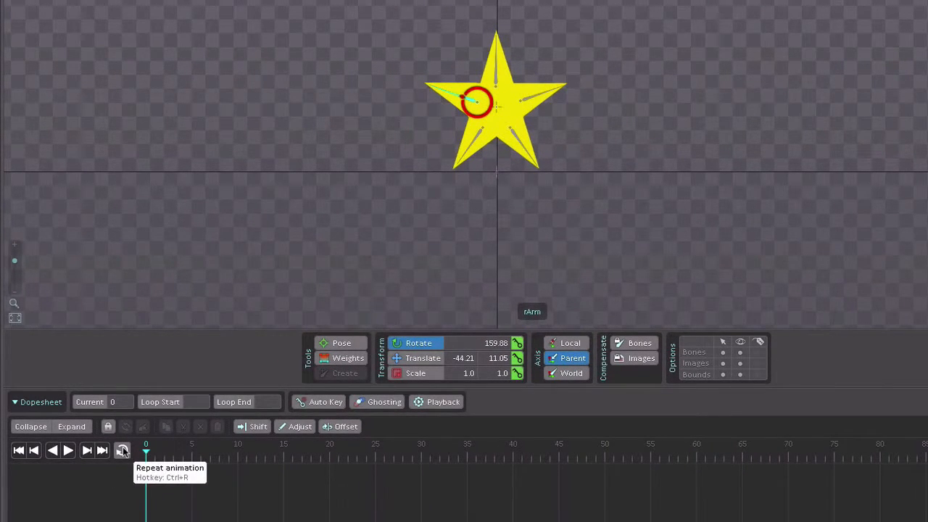
# Step: Enable animation repeat and Auto Key, and clear the rArm bone selection
pyautogui.click(122, 450)
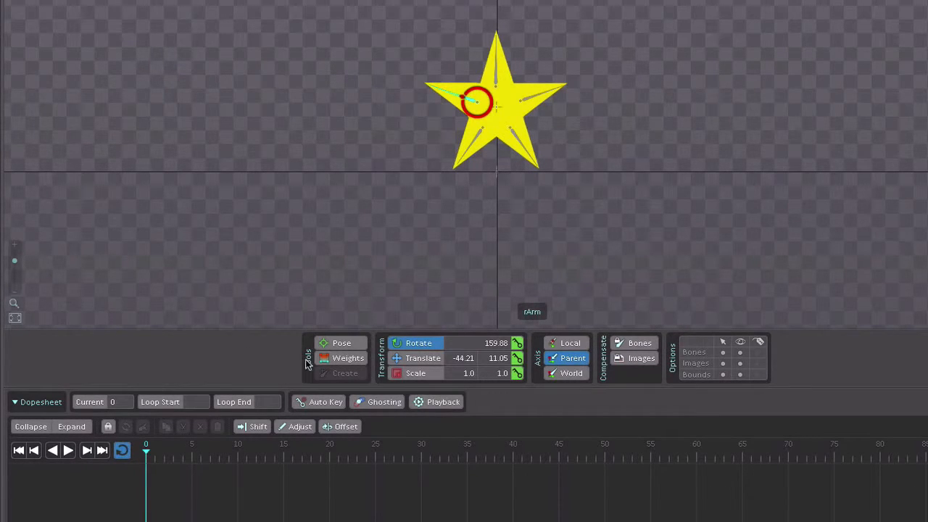
pyautogui.click(310, 405)
pyautogui.click(293, 196)
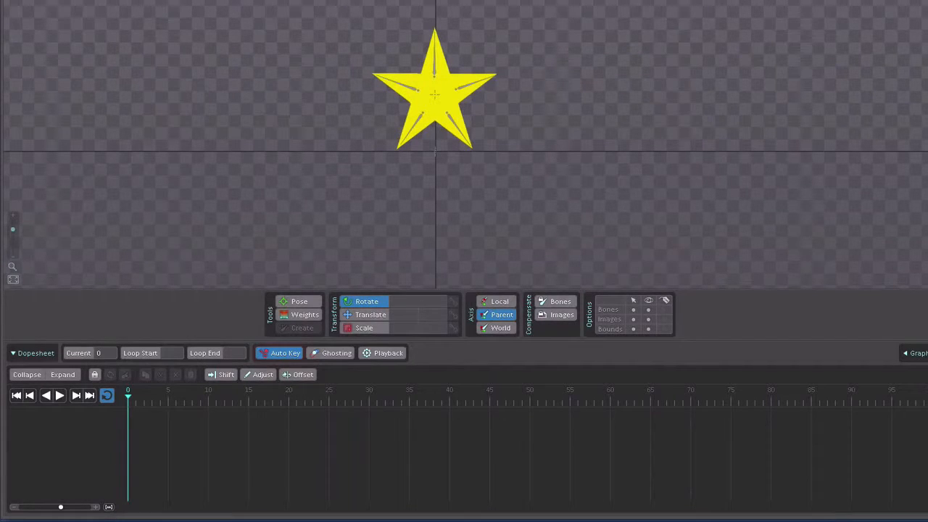
# Step: Select all six bones of the star and set rotate, translate and scale keys for them at frame 0
pyautogui.moveTo(338, 1); pyautogui.dragTo(454, 130)
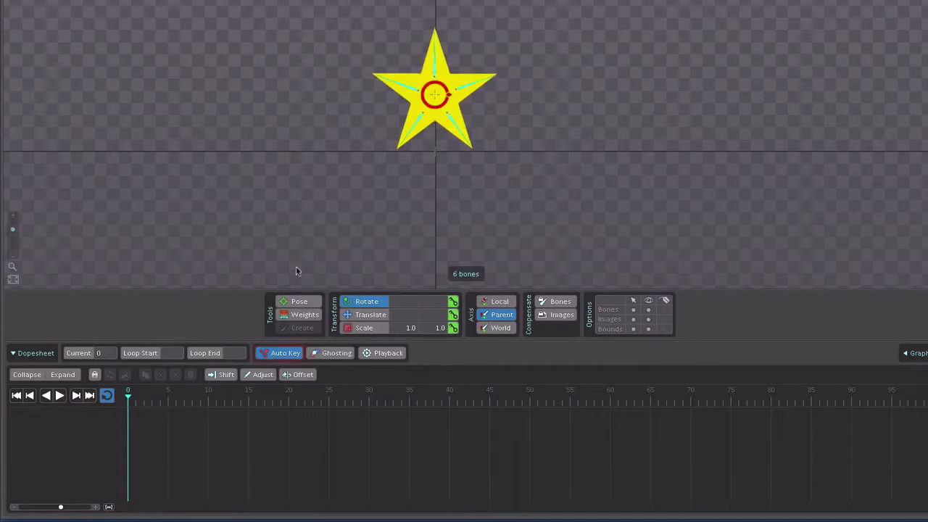
pyautogui.click(454, 304)
pyautogui.click(454, 315)
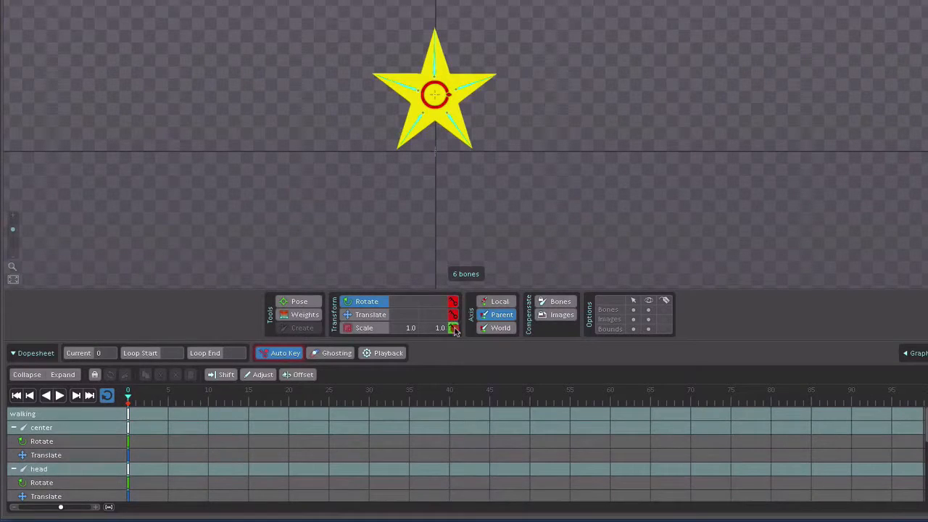
pyautogui.click(453, 329)
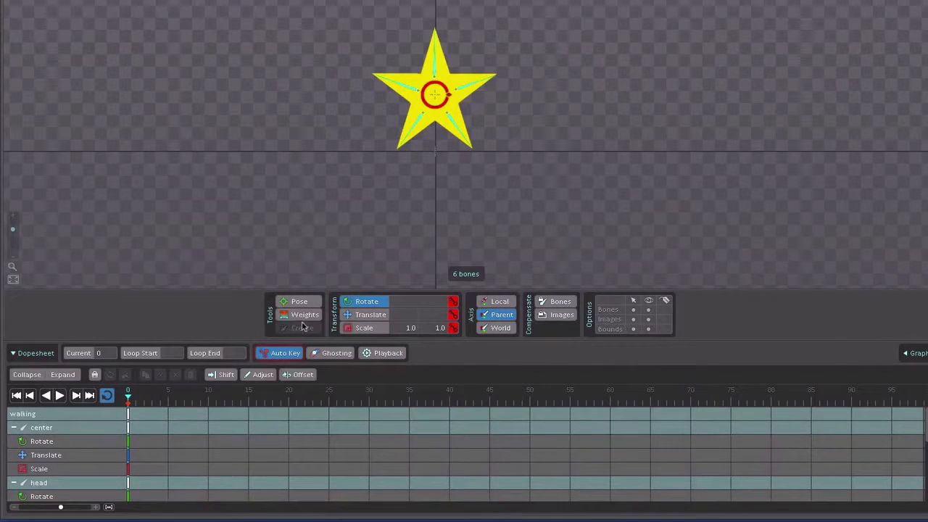
# Step: Copy all keys from frame 0 and paste them at frame 20 and frame 10
pyautogui.click(128, 413)
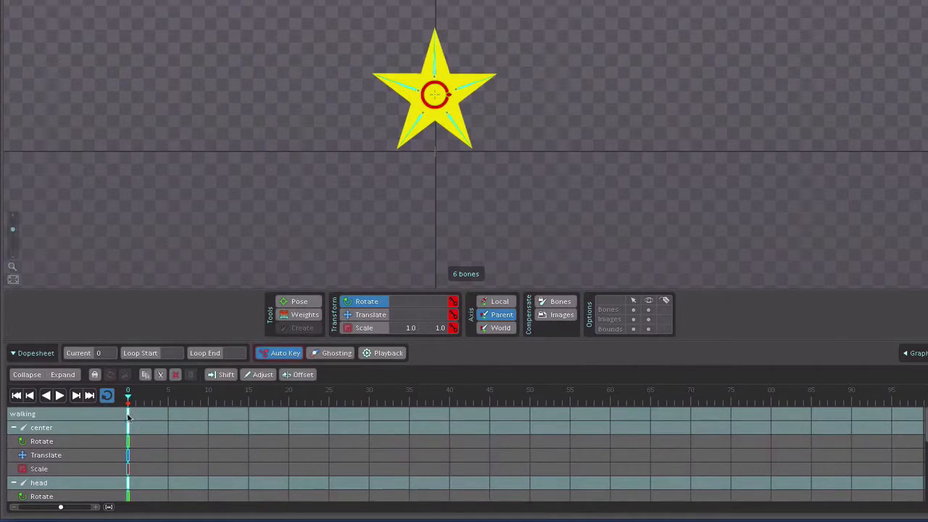
pyautogui.click(147, 380)
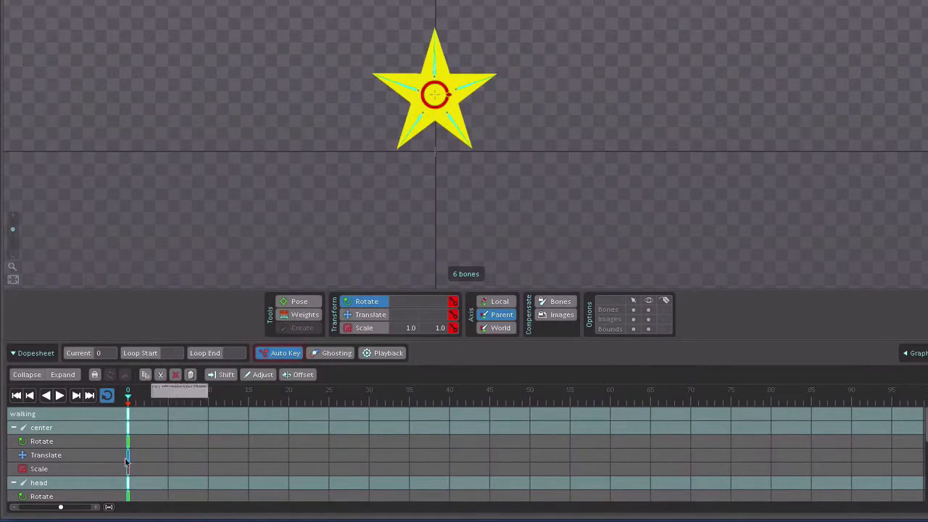
pyautogui.click(291, 401)
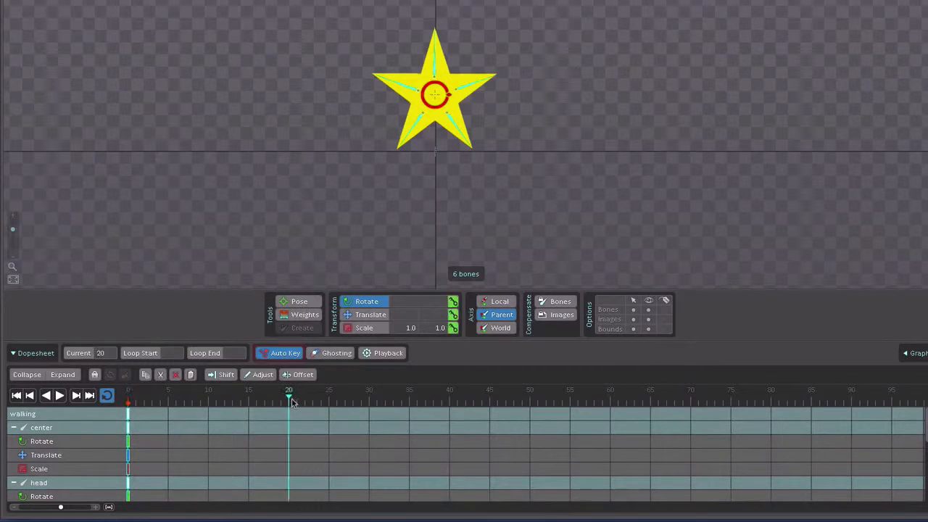
pyautogui.click(191, 375)
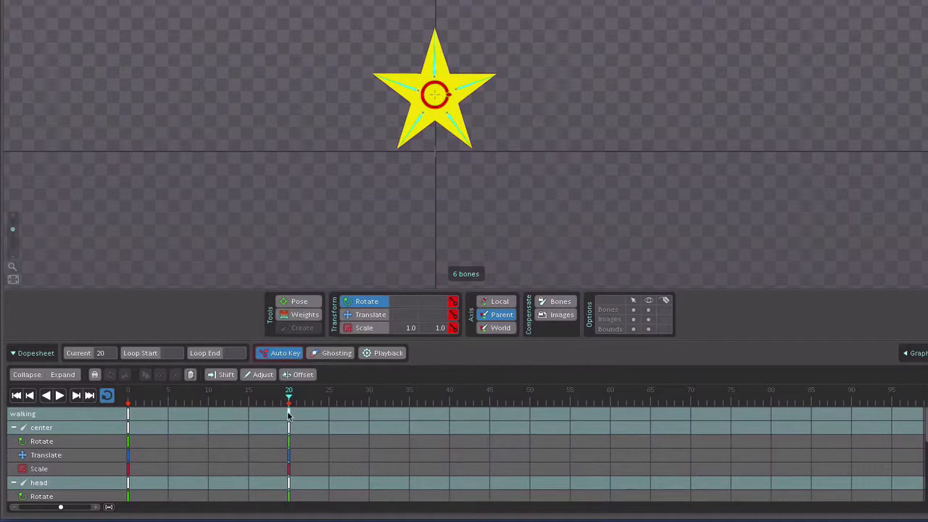
pyautogui.click(209, 403)
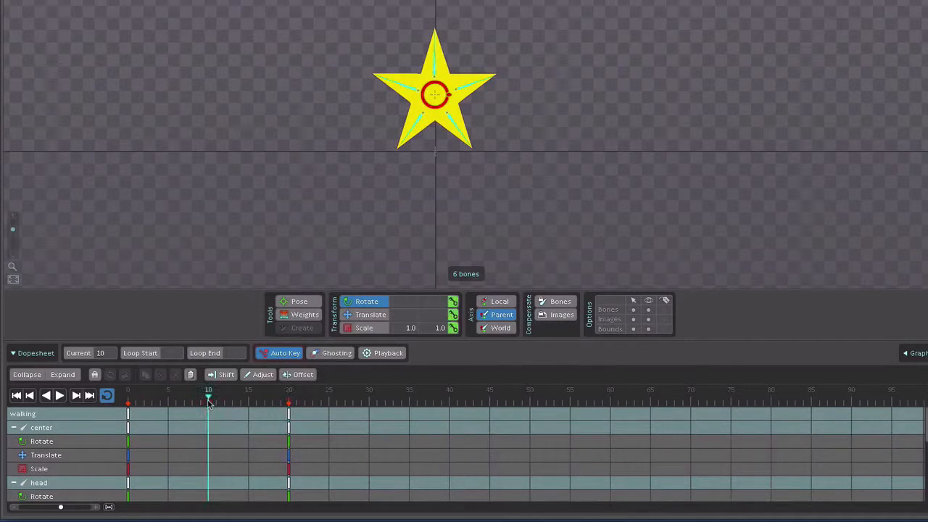
pyautogui.click(190, 375)
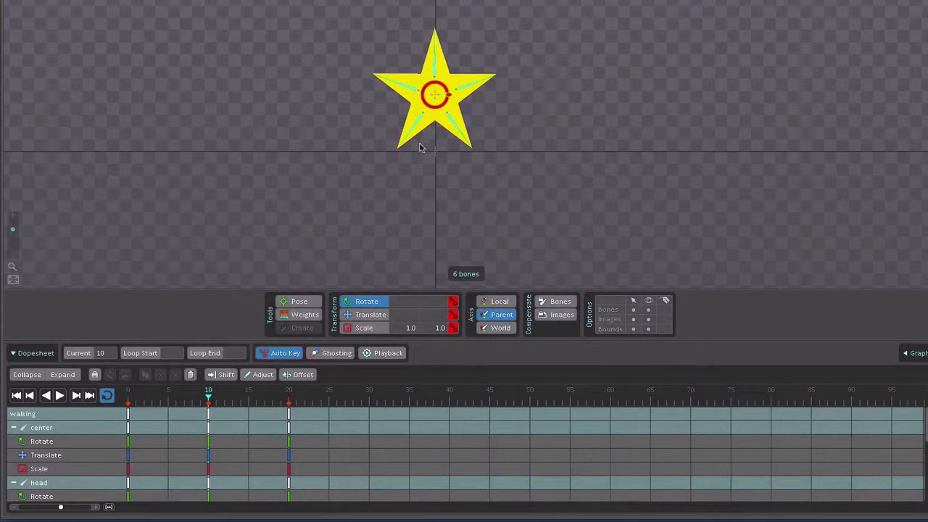
# Step: At frame 10, rotate the lLeg bone inward to about 273.2 degrees and the rLeg bone to about 264.6 degrees
pyautogui.click(266, 100)
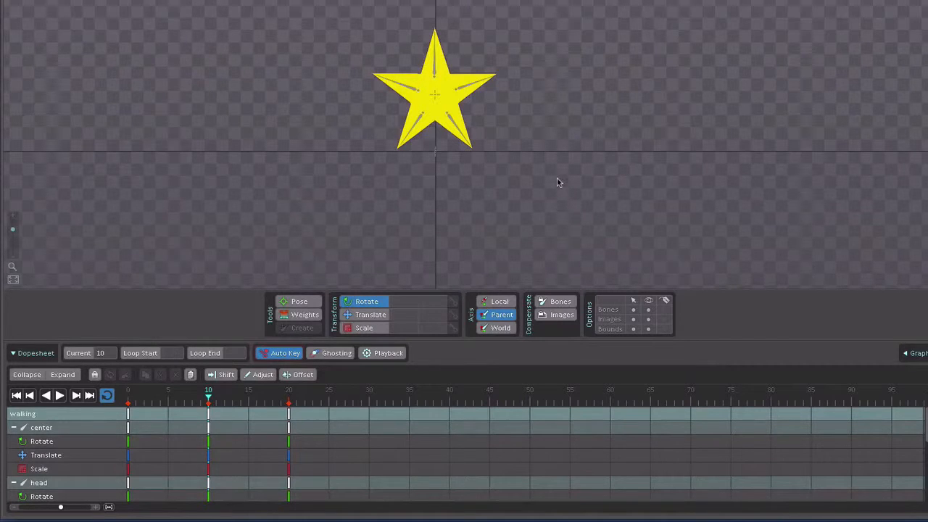
pyautogui.click(456, 126)
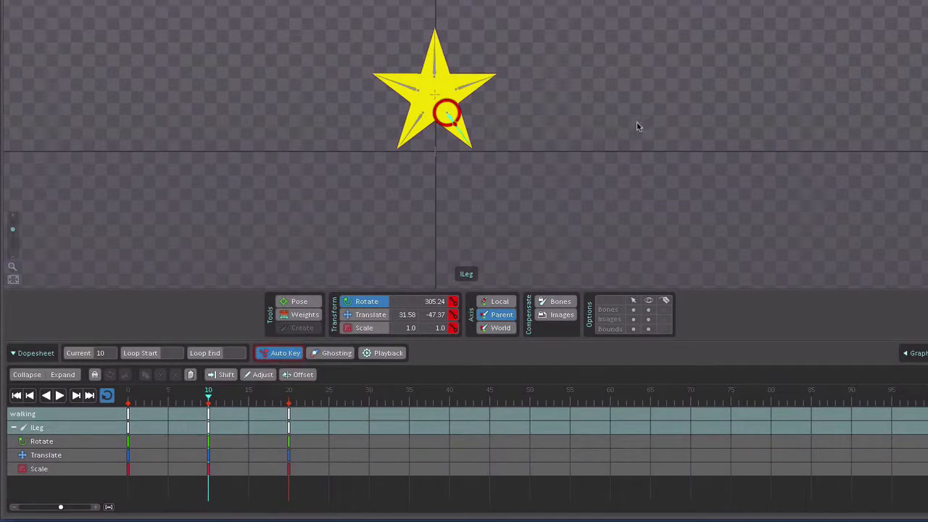
pyautogui.moveTo(637, 127); pyautogui.dragTo(632, 218)
pyautogui.moveTo(632, 46); pyautogui.dragTo(632, 47)
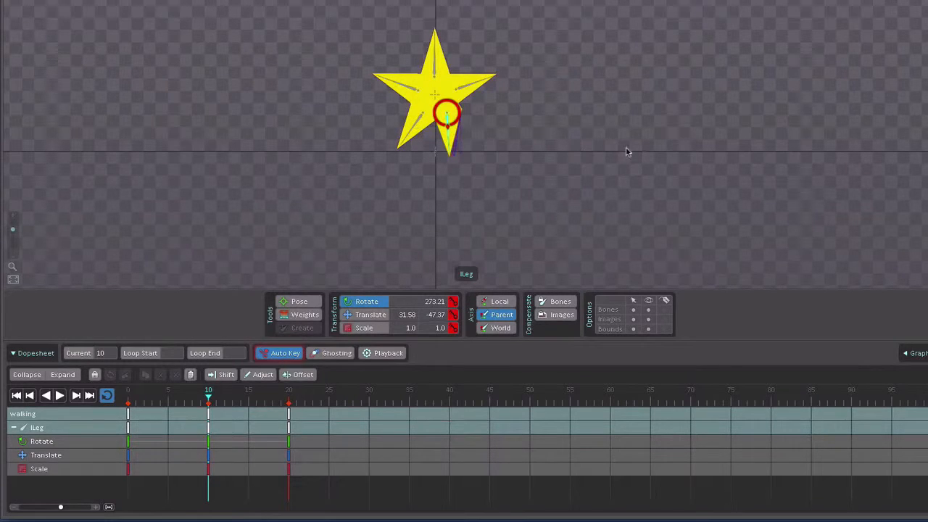
pyautogui.click(422, 125)
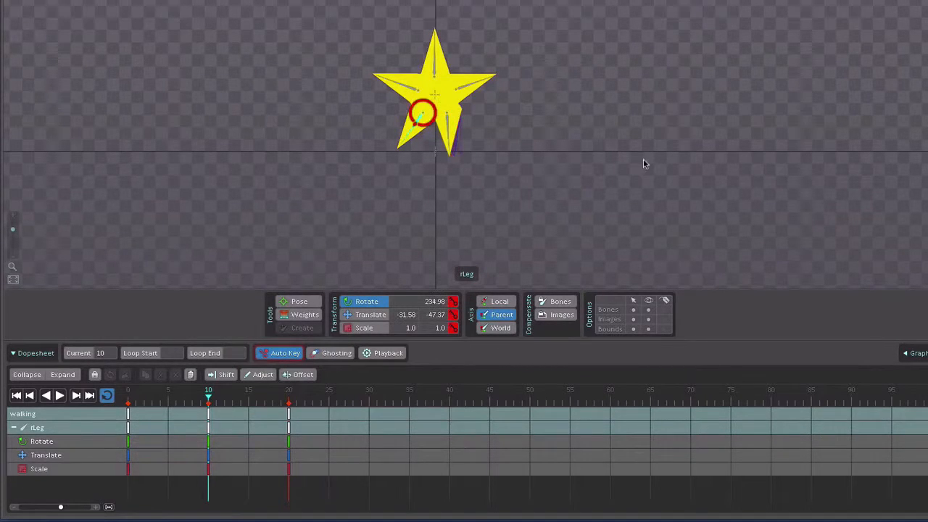
pyautogui.moveTo(643, 161); pyautogui.dragTo(641, 46)
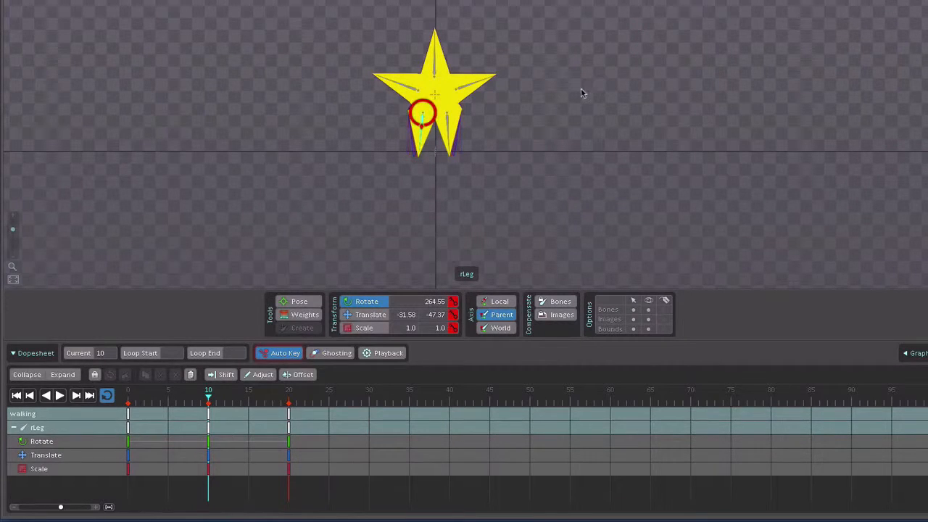
# Step: At frame 10, move the rLeg bone to about X -18.95, Y -33.16 and the lLeg bone to about X 20.53, Y -31.58
pyautogui.press('v')
pyautogui.moveTo(577, 134); pyautogui.dragTo(583, 131)
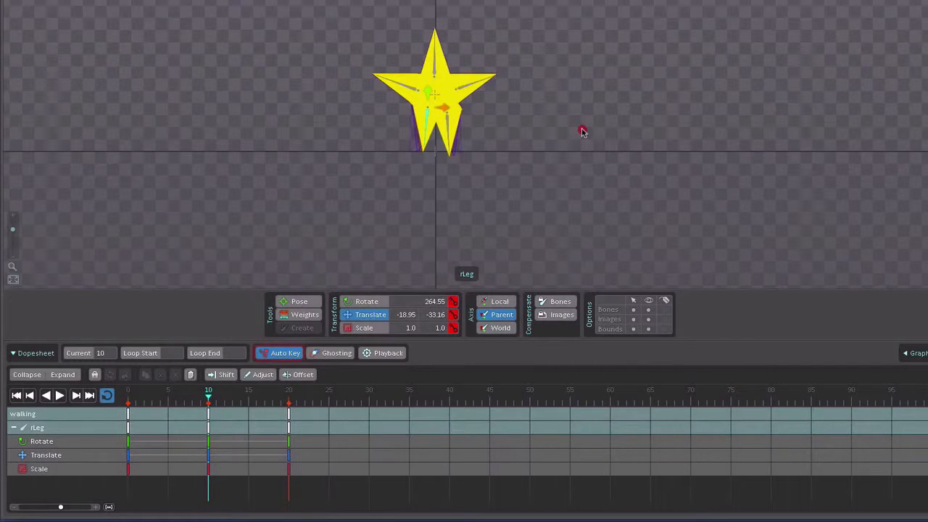
pyautogui.click(448, 124)
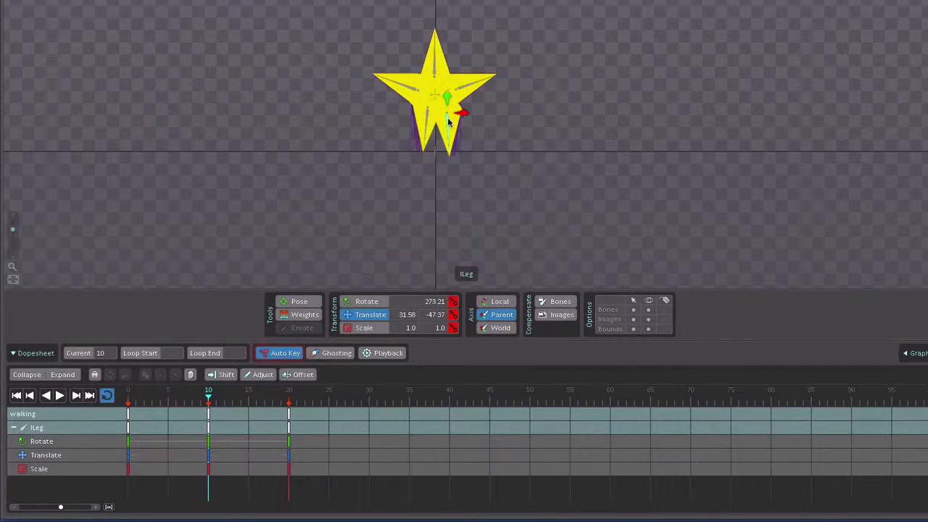
pyautogui.moveTo(599, 141); pyautogui.dragTo(594, 133)
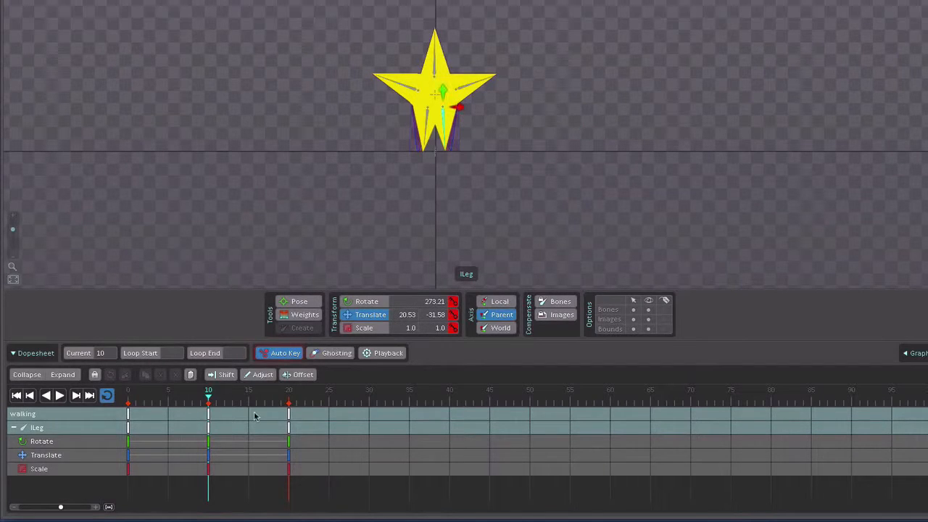
# Step: Scrub the timeline between frames 0 and 11 to check the leg motion, and return to frame 10
pyautogui.moveTo(208, 400); pyautogui.dragTo(127, 401)
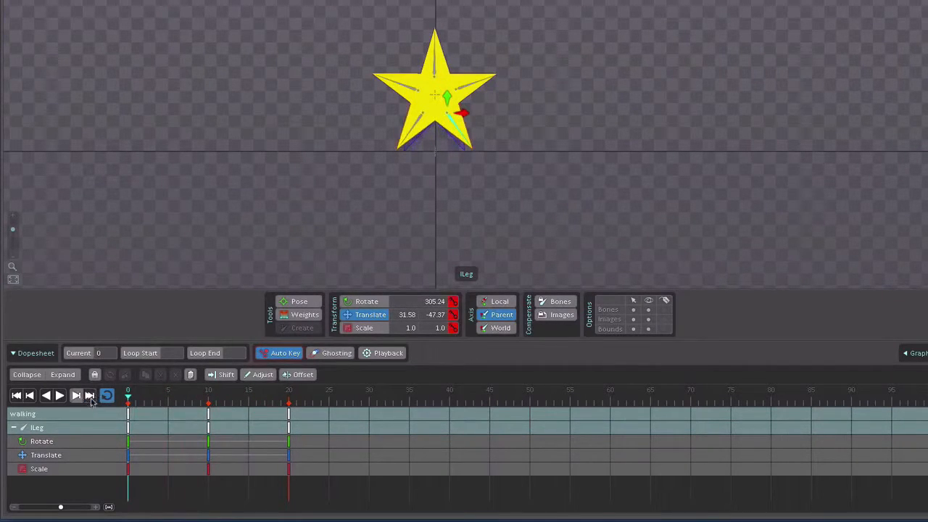
pyautogui.moveTo(202, 408); pyautogui.dragTo(222, 410)
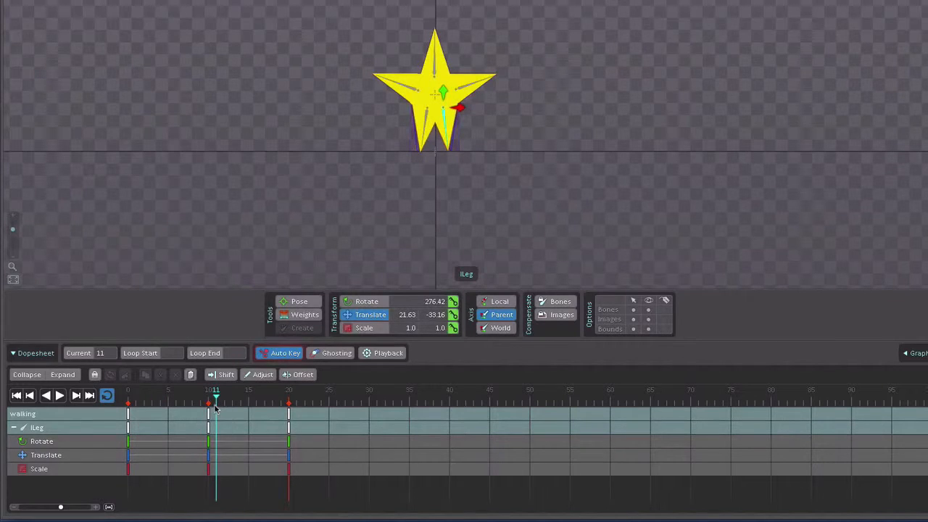
pyautogui.click(285, 166)
pyautogui.moveTo(218, 401); pyautogui.dragTo(209, 401)
# Step: At frame 10, rotate the rArm bone to about 193.7 degrees and move it to about X -31.58, Y 6.32
pyautogui.click(417, 93)
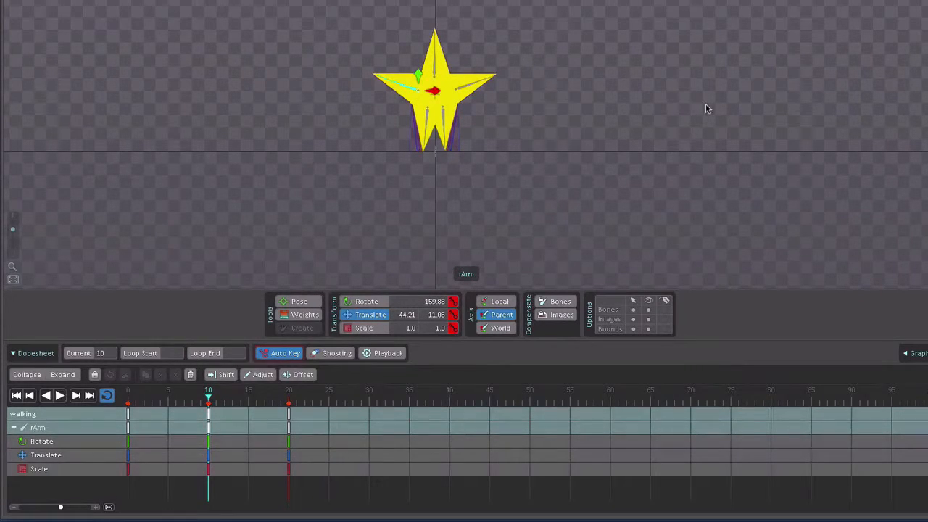
pyautogui.press('c')
pyautogui.moveTo(725, 129); pyautogui.dragTo(702, 0)
pyautogui.press('v')
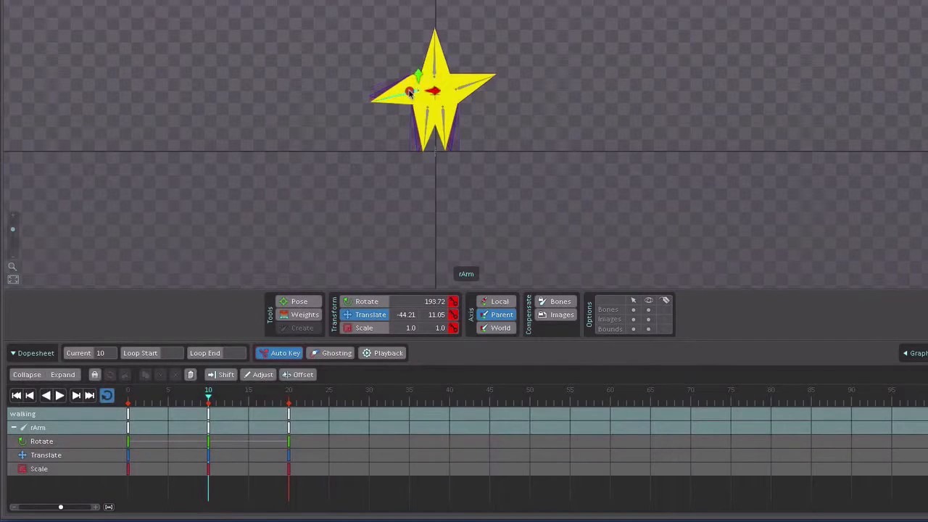
pyautogui.moveTo(410, 94); pyautogui.dragTo(415, 95)
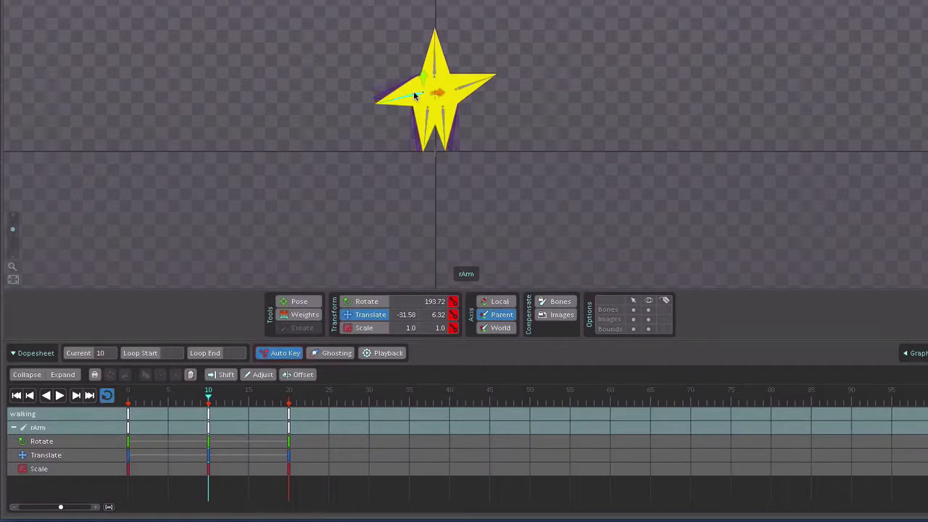
# Step: At frame 10, rotate the lArm bone to about 54 degrees and move it to about X 34.74, Y 6.32
pyautogui.click(469, 88)
pyautogui.press('c')
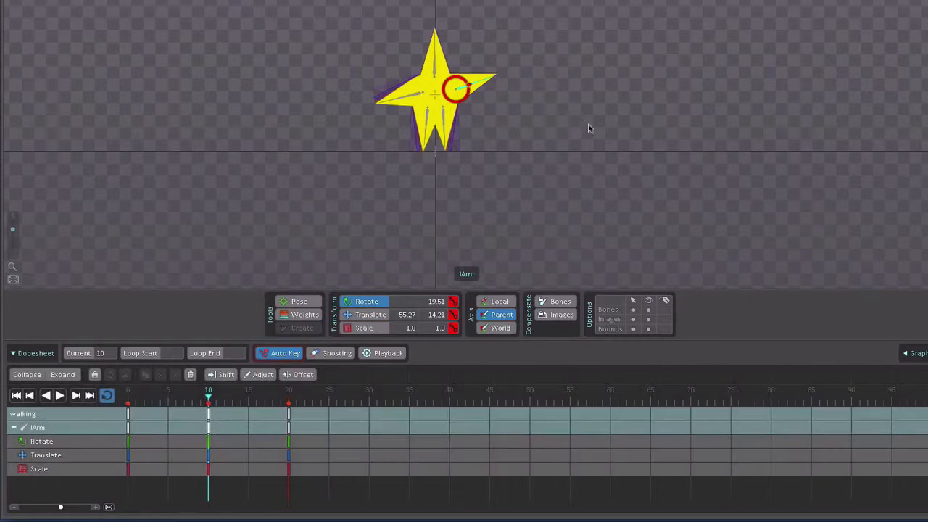
pyautogui.moveTo(669, 149); pyautogui.dragTo(629, 34)
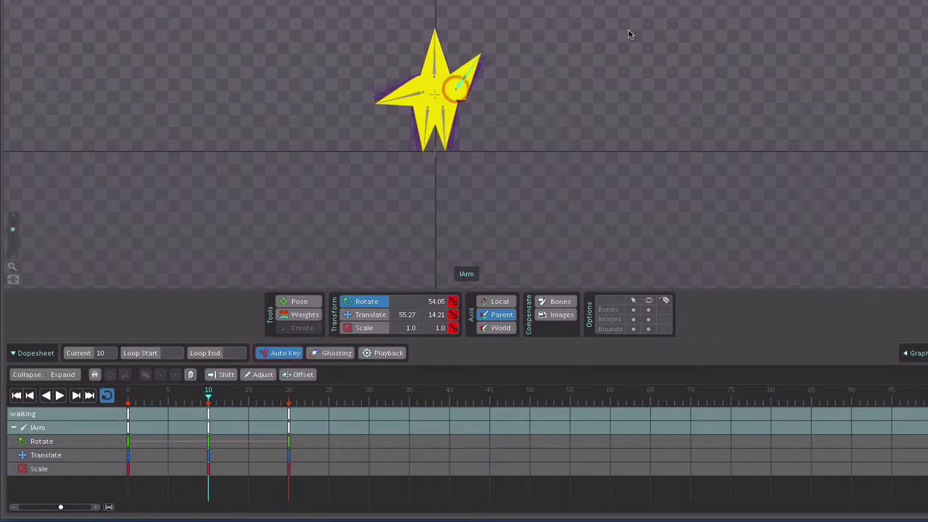
pyautogui.press('v')
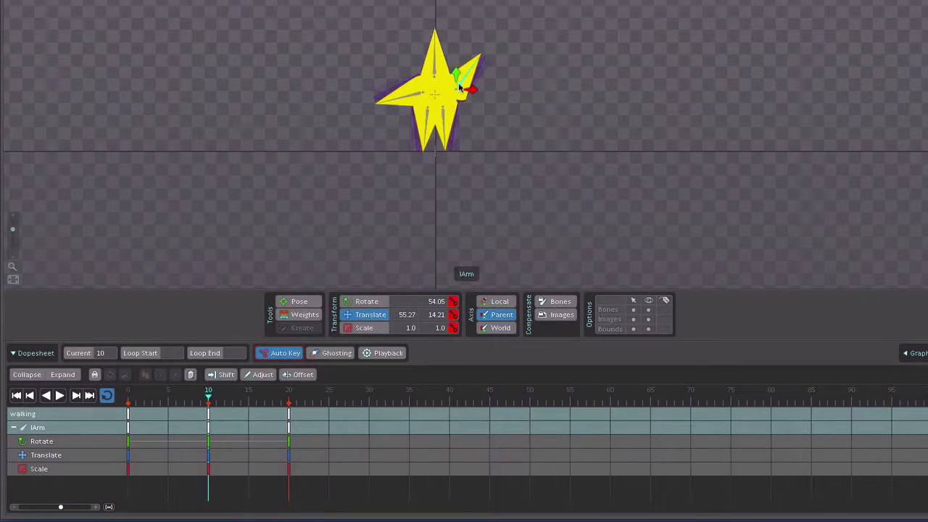
pyautogui.moveTo(459, 87); pyautogui.dragTo(451, 89)
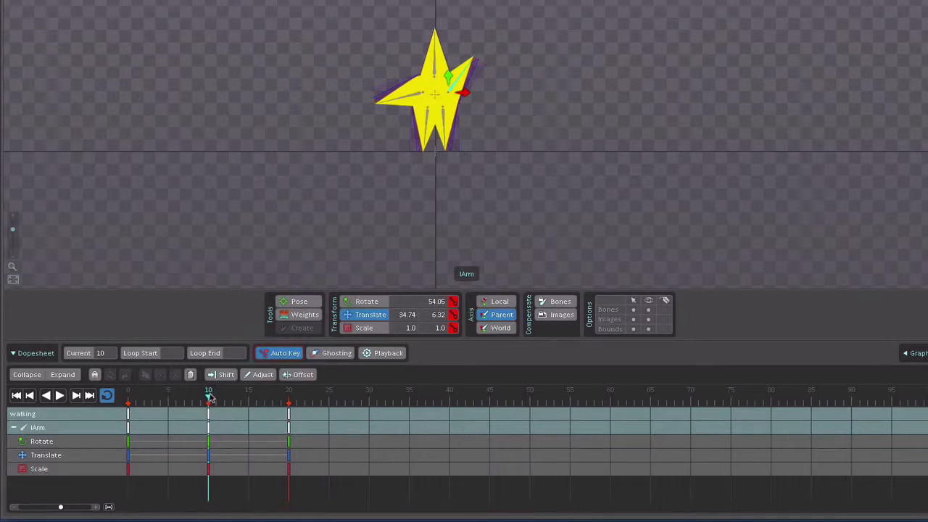
# Step: Return to frame 0 and play the walking animation forward to review the movement
pyautogui.click(129, 397)
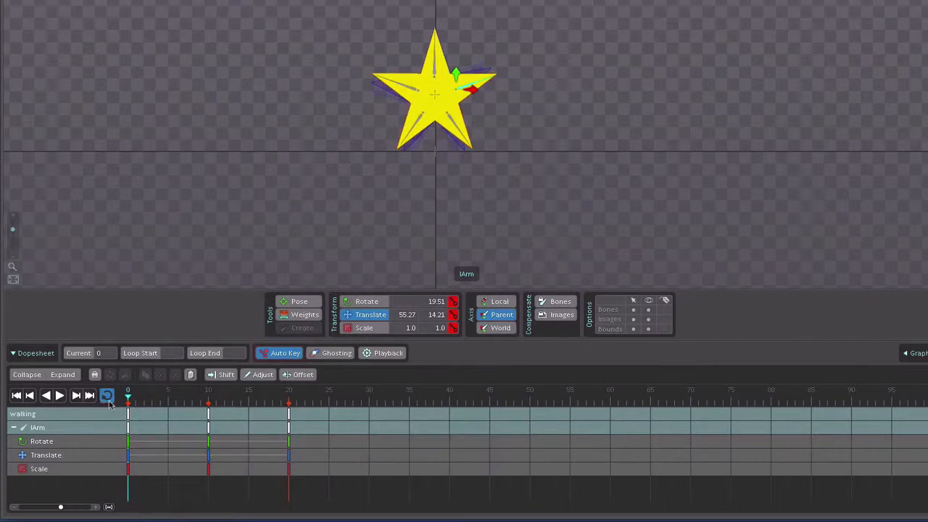
pyautogui.click(59, 396)
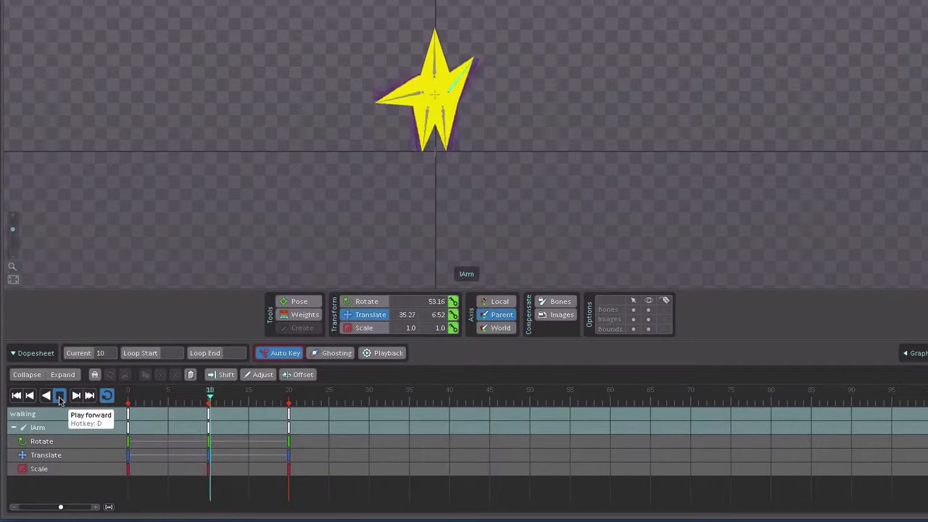
# Step: Stop the playback and rotate the head bone to about 103.5 degrees at frame 3
pyautogui.click(60, 397)
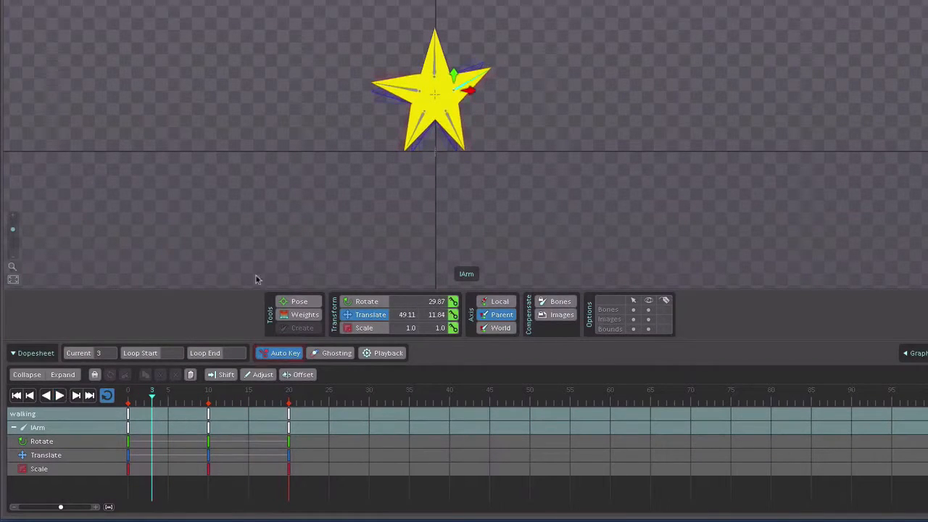
pyautogui.click(548, 206)
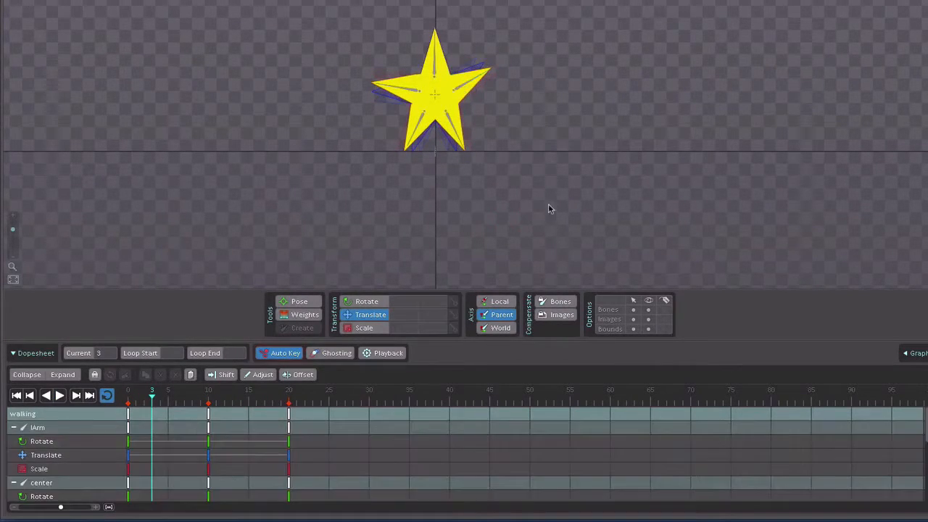
pyautogui.click(435, 67)
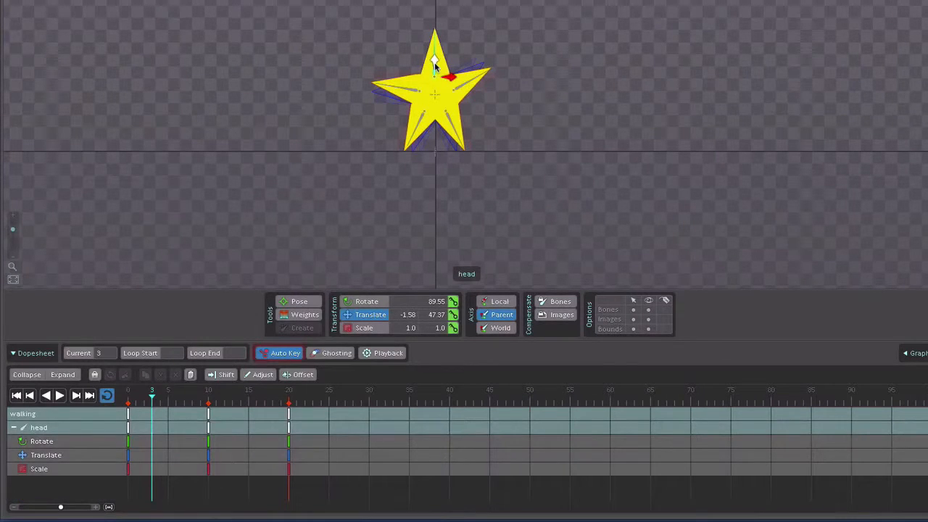
pyautogui.press('c')
pyautogui.moveTo(697, 107); pyautogui.dragTo(680, 46)
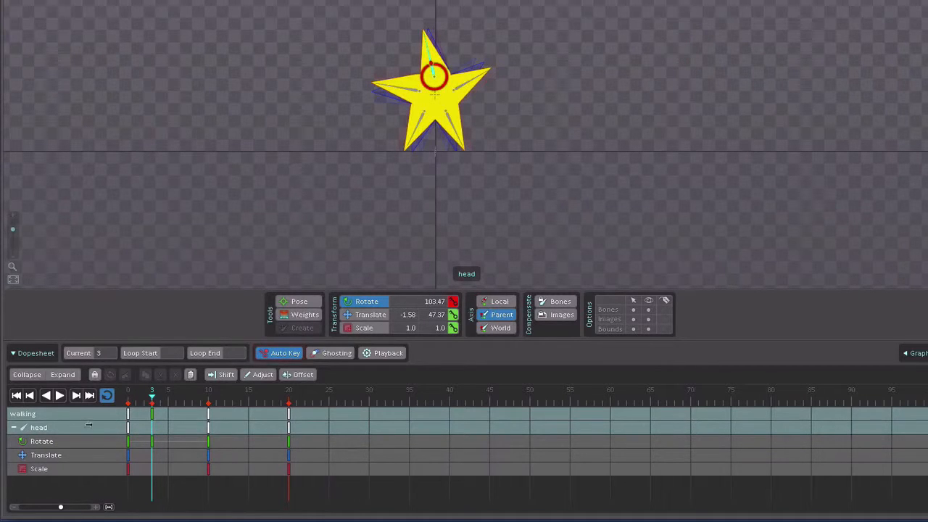
# Step: Play the walking animation to review the head tilt and delete the head rotation key at frame 3
pyautogui.click(61, 395)
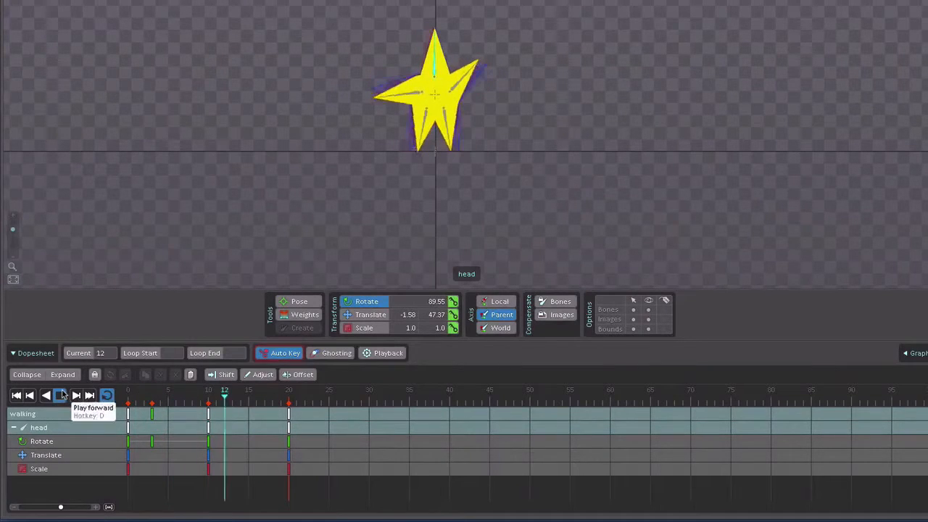
pyautogui.doubleClick(295, 256)
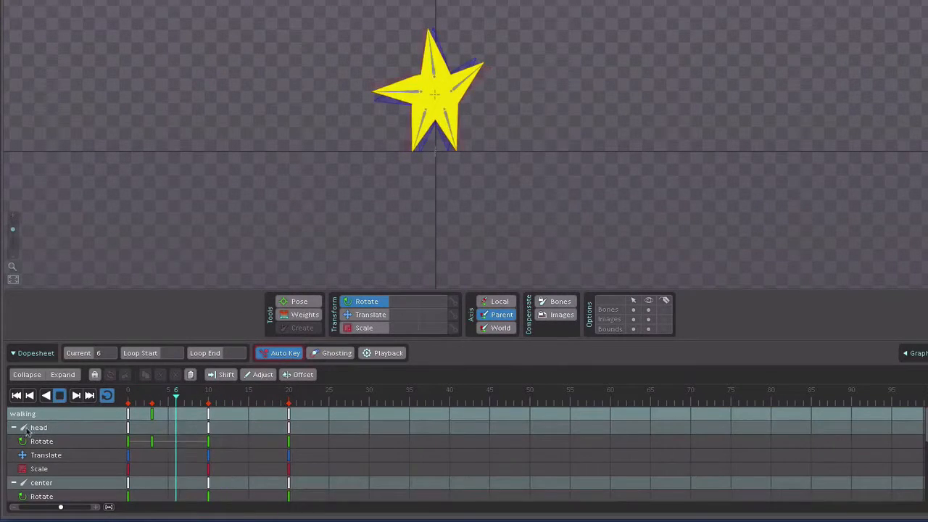
pyautogui.click(60, 395)
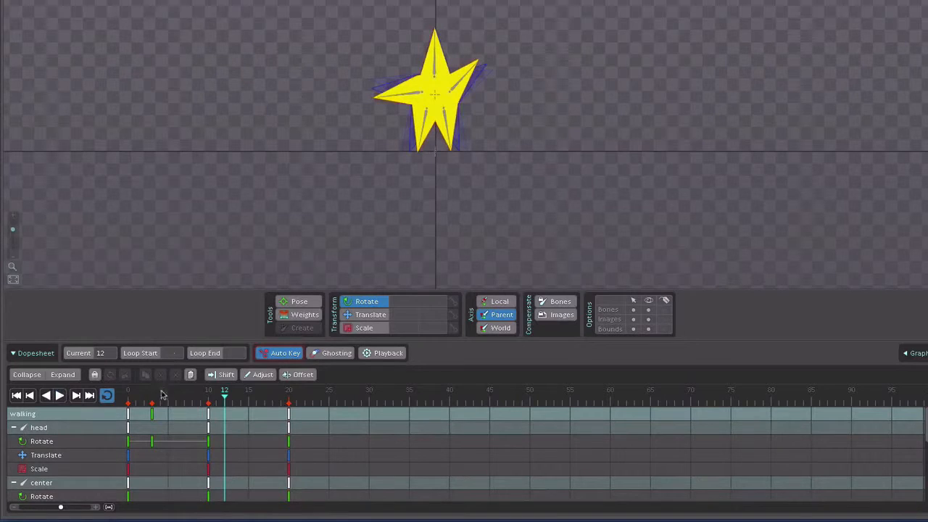
pyautogui.click(152, 416)
pyautogui.press('Delete')
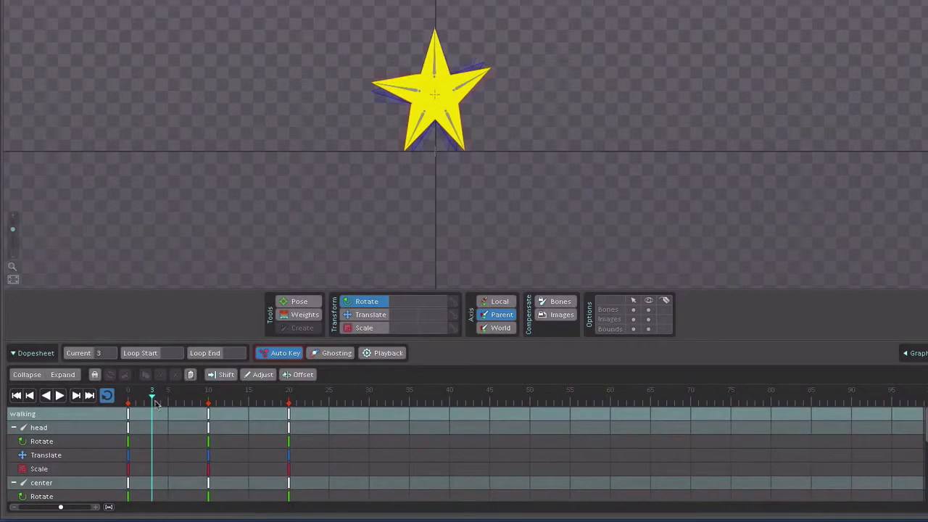
# Step: At frame 10, rotate the head bone to about 105.2 degrees and play the walking animation to review it
pyautogui.click(208, 414)
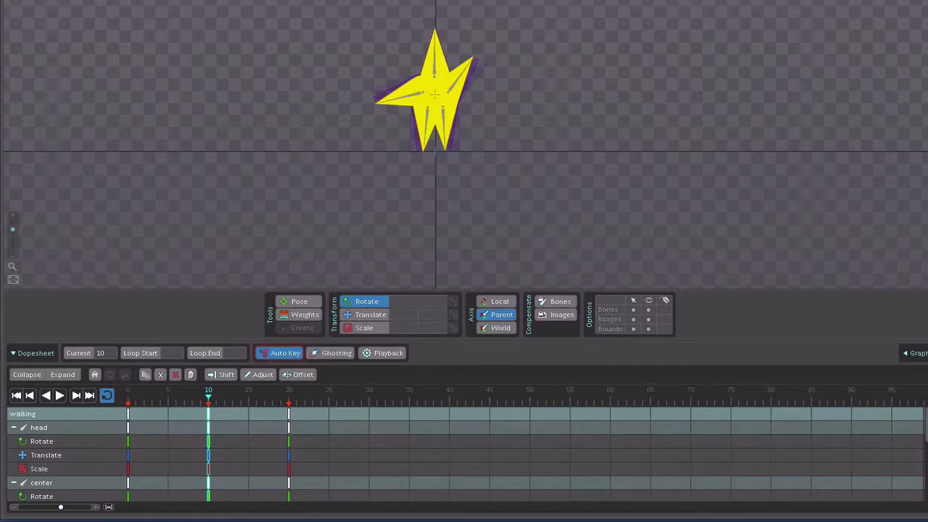
pyautogui.click(434, 63)
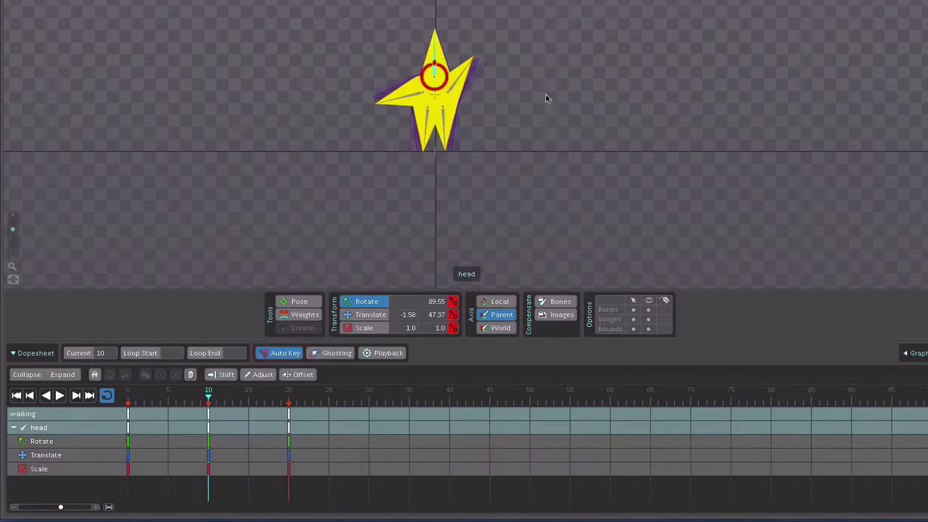
pyautogui.moveTo(620, 104); pyautogui.dragTo(621, 67)
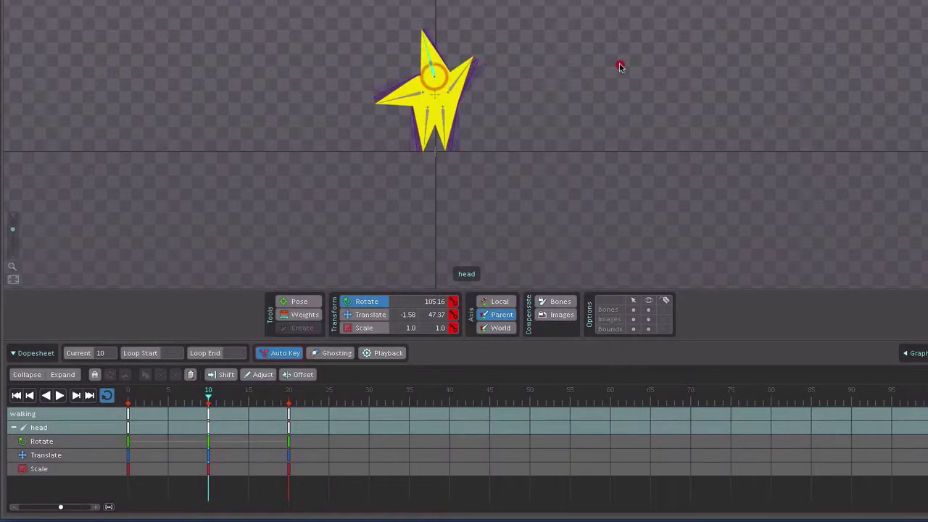
pyautogui.click(58, 395)
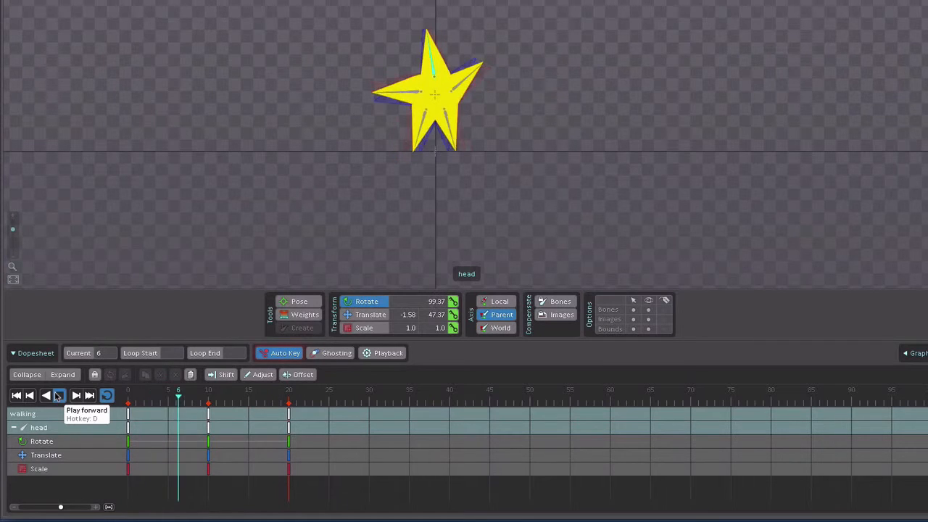
pyautogui.click(58, 396)
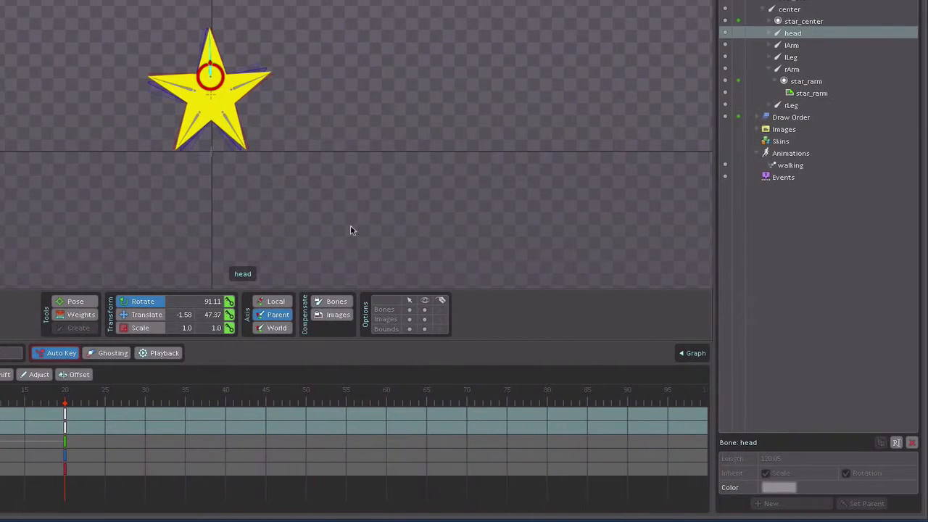
# Step: Create a new animation named "jumping" and save the project
pyautogui.click(784, 154)
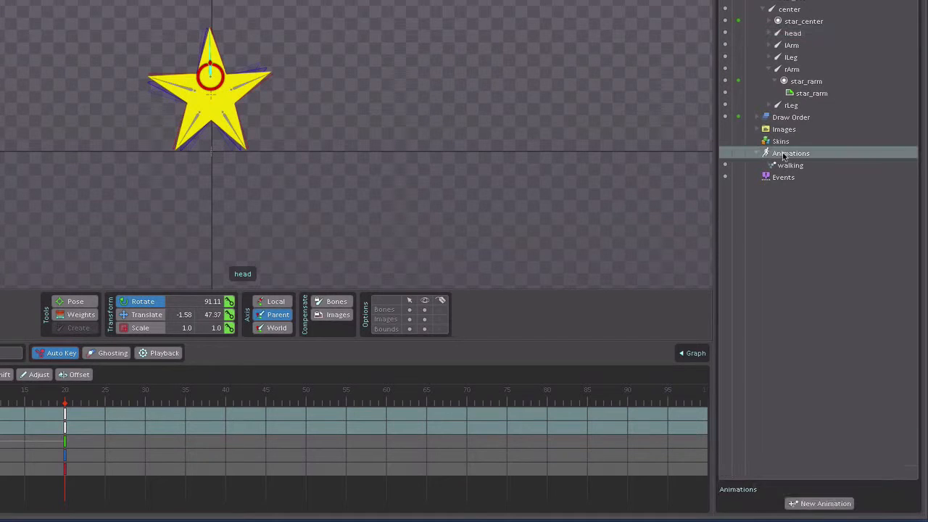
pyautogui.click(818, 504)
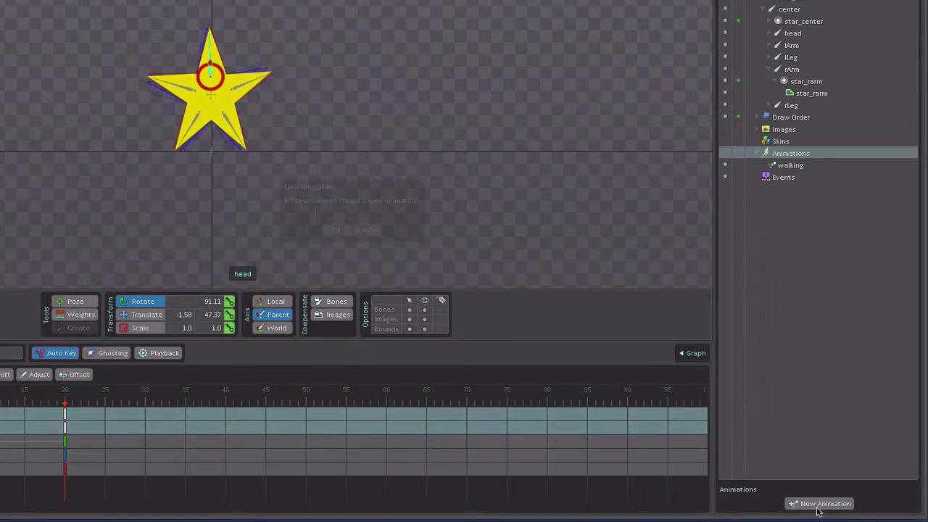
pyautogui.write('ju')
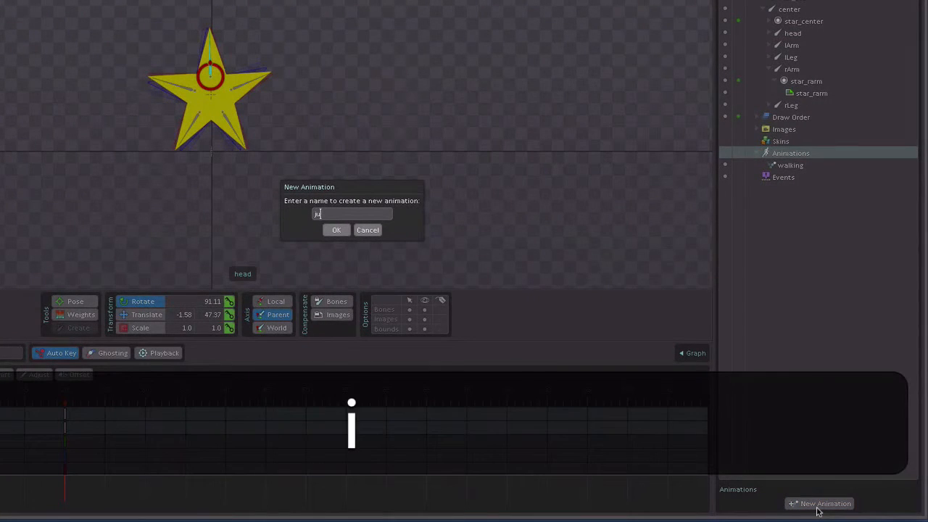
pyautogui.write('mping')
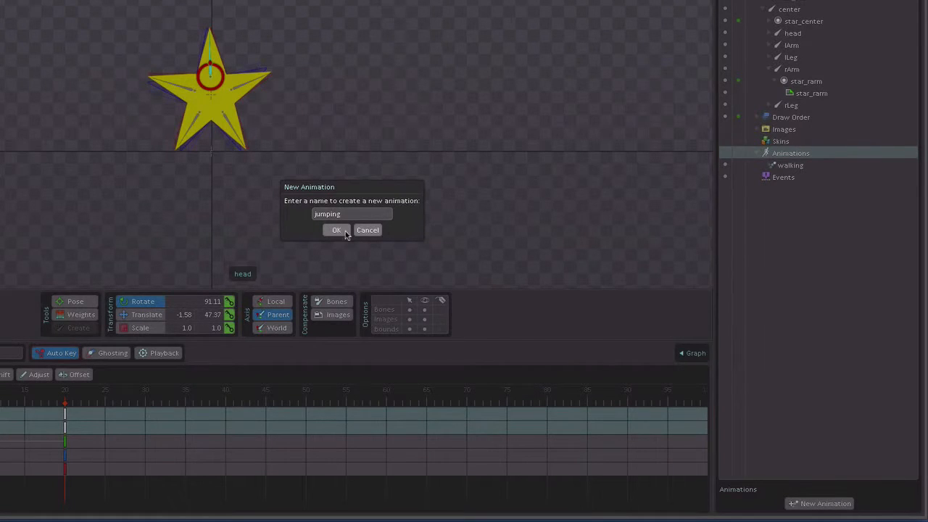
pyautogui.click(345, 232)
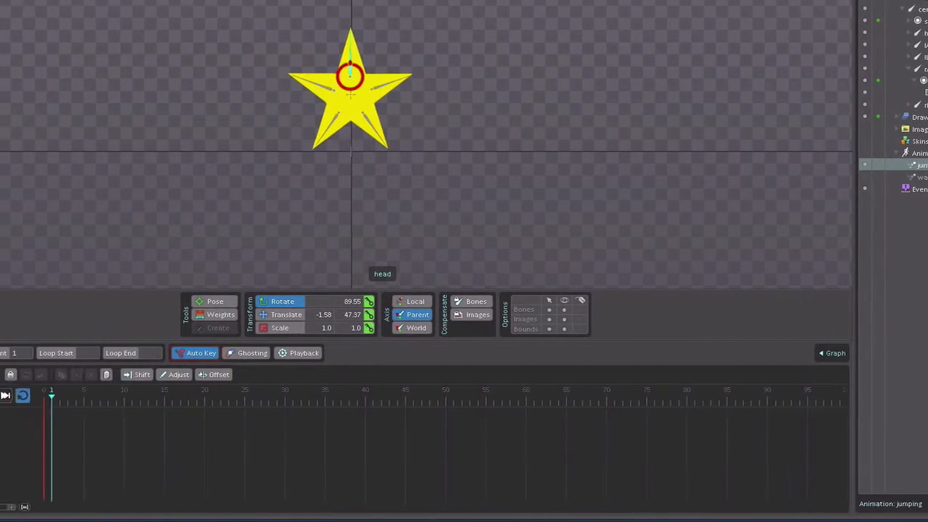
pyautogui.press('super+s')
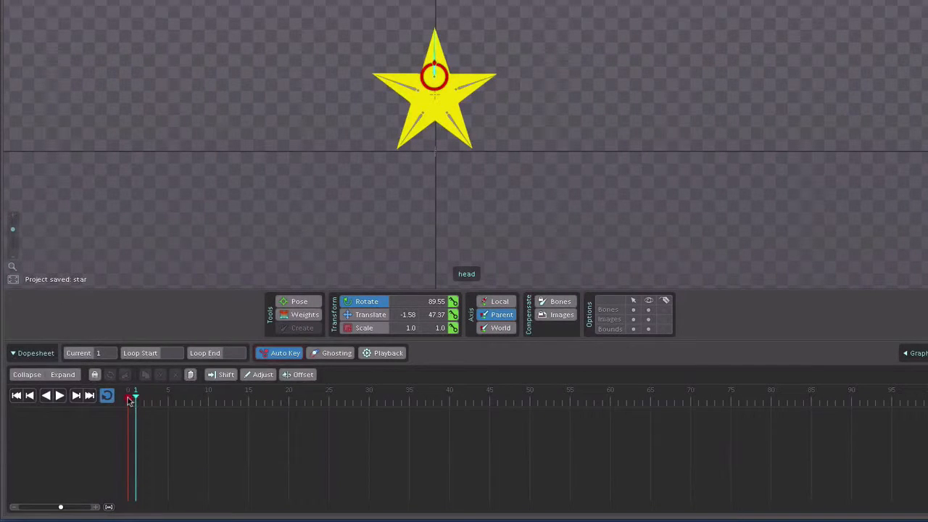
# Step: At frame 0 of the jumping animation, key the rotation, translation and scale of all six bones
pyautogui.click(127, 398)
pyautogui.click(224, 118)
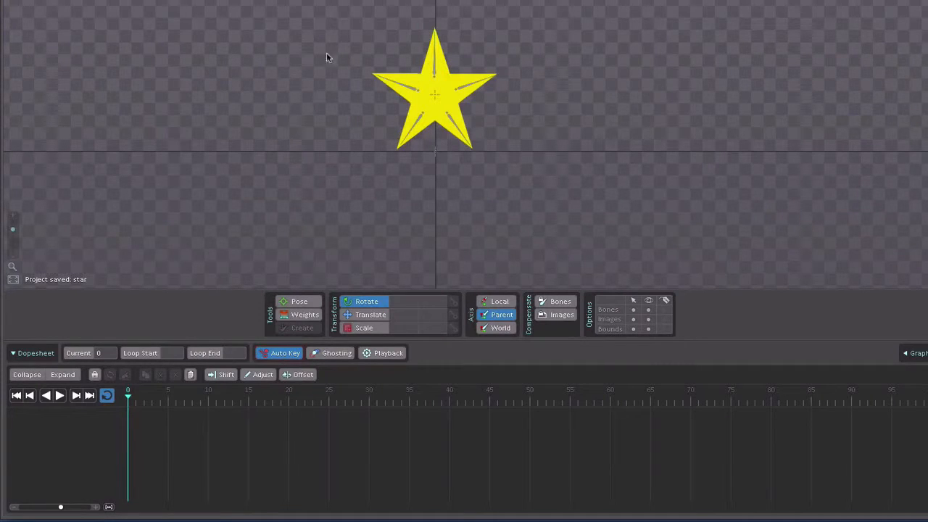
pyautogui.moveTo(339, 2); pyautogui.dragTo(506, 127)
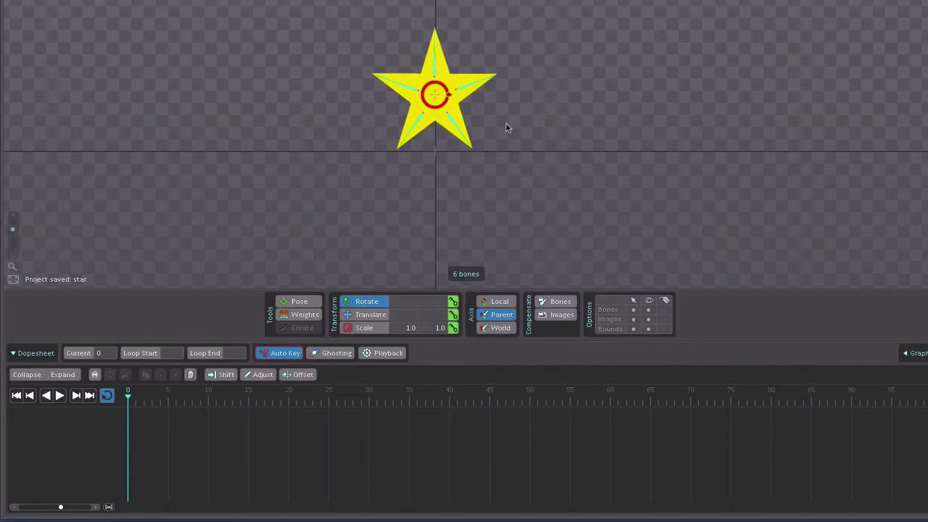
pyautogui.click(453, 301)
pyautogui.click(453, 315)
pyautogui.click(453, 328)
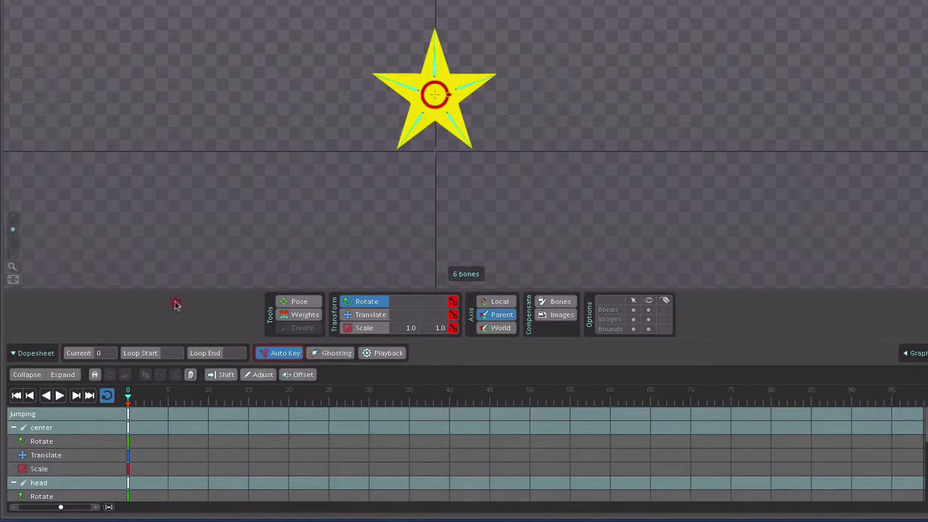
# Step: Copy the frame 0 keys of the jumping animation to frames 20 and 10
pyautogui.click(128, 419)
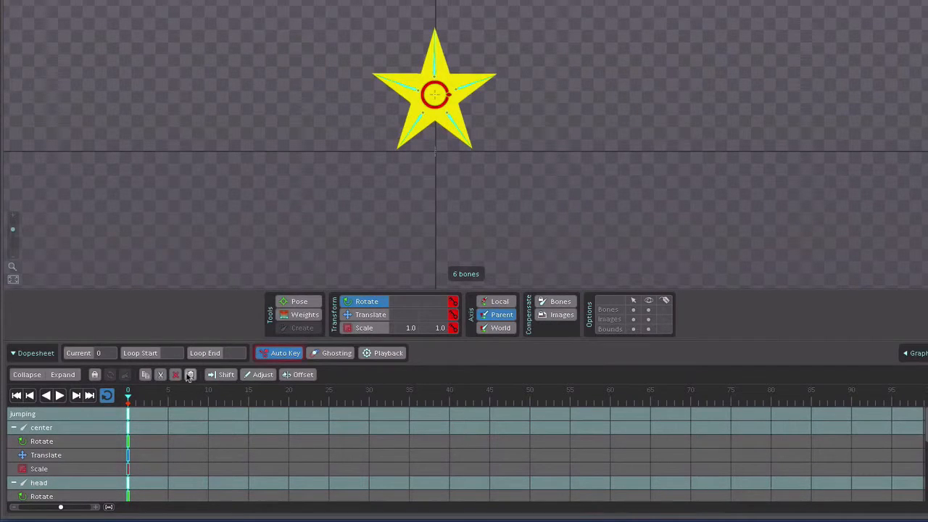
pyautogui.click(290, 402)
pyautogui.click(190, 375)
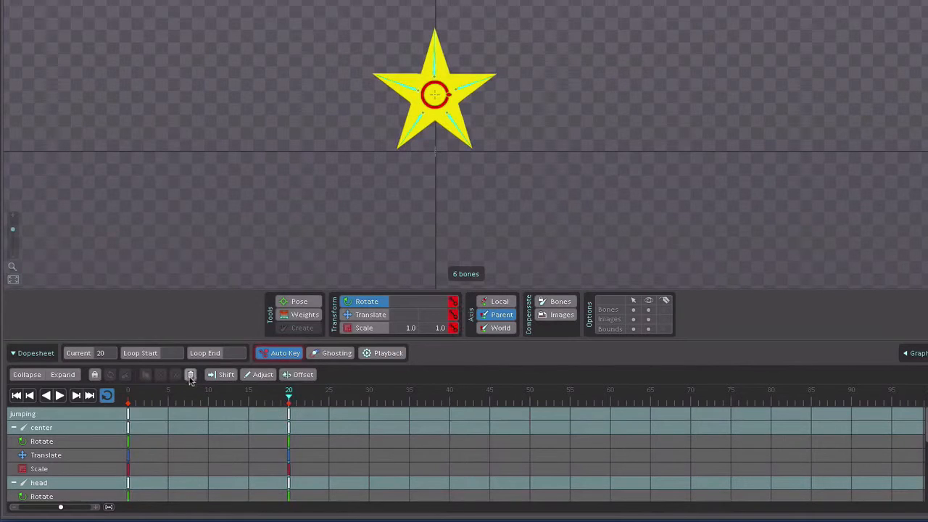
pyautogui.click(208, 414)
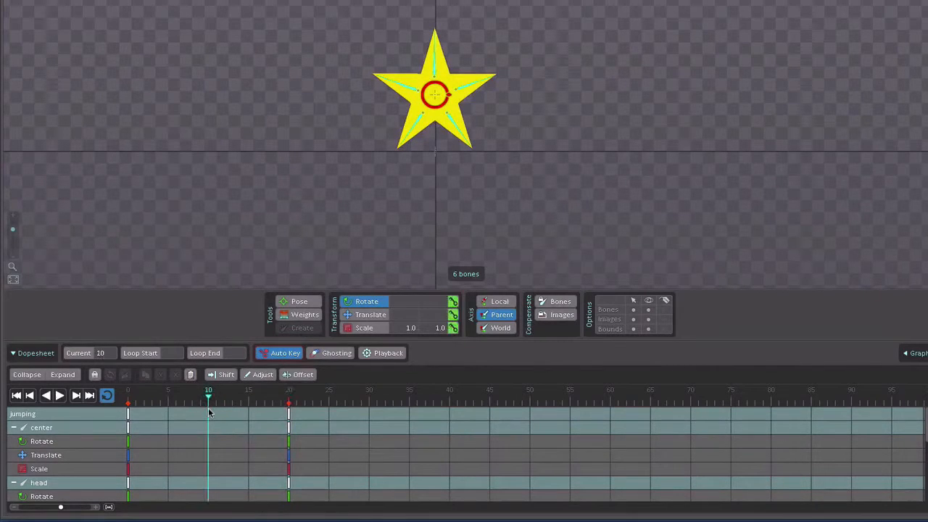
pyautogui.click(190, 375)
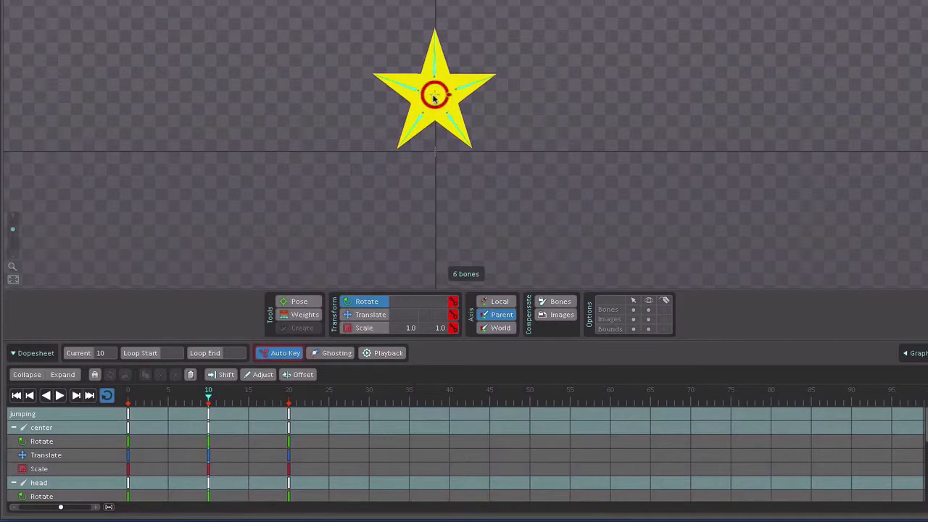
# Step: At frame 10, move the whole star upward above the ground line and rotate the rLeg bone to about 264 degrees
pyautogui.press('v')
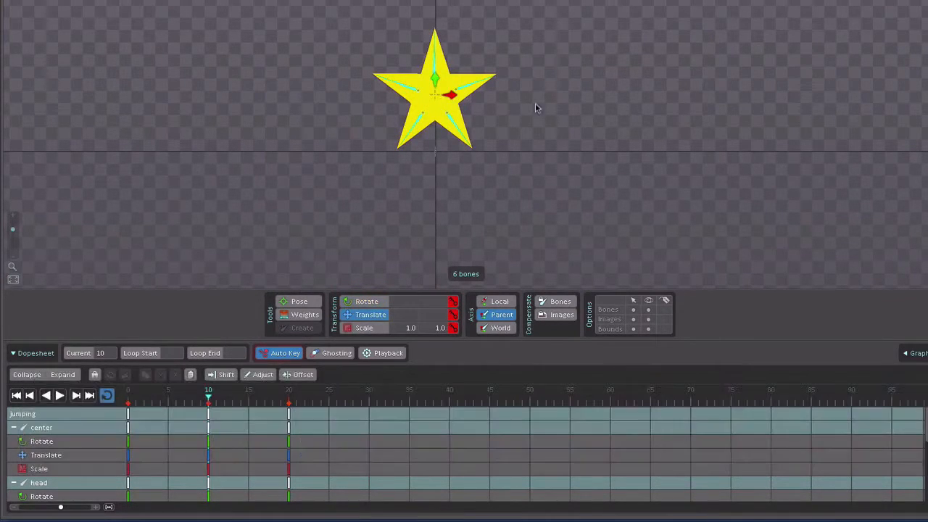
pyautogui.moveTo(538, 98); pyautogui.dragTo(536, 74)
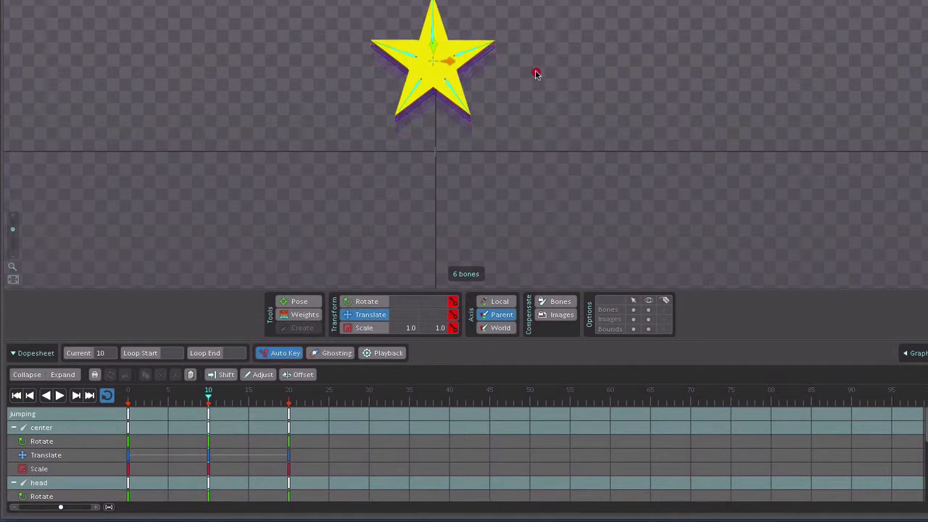
pyautogui.click(415, 91)
pyautogui.press('c')
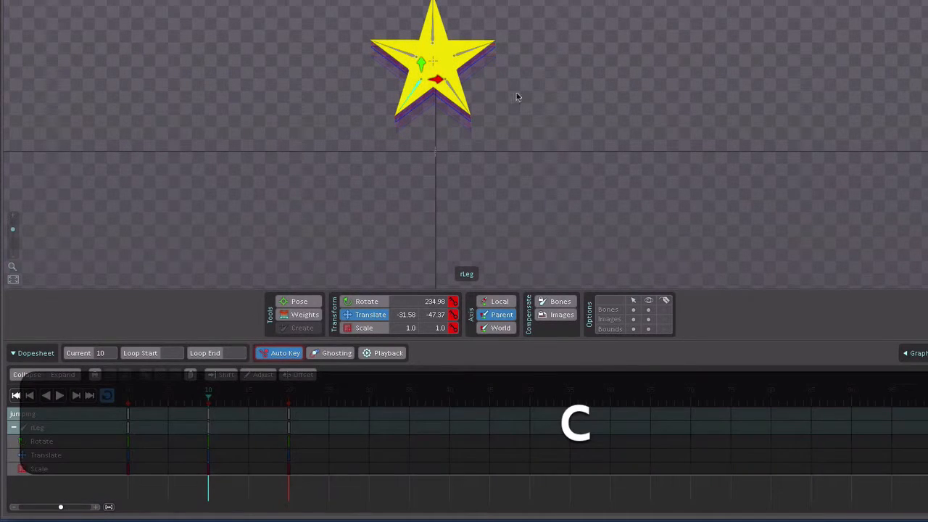
pyautogui.moveTo(517, 95); pyautogui.dragTo(582, 45)
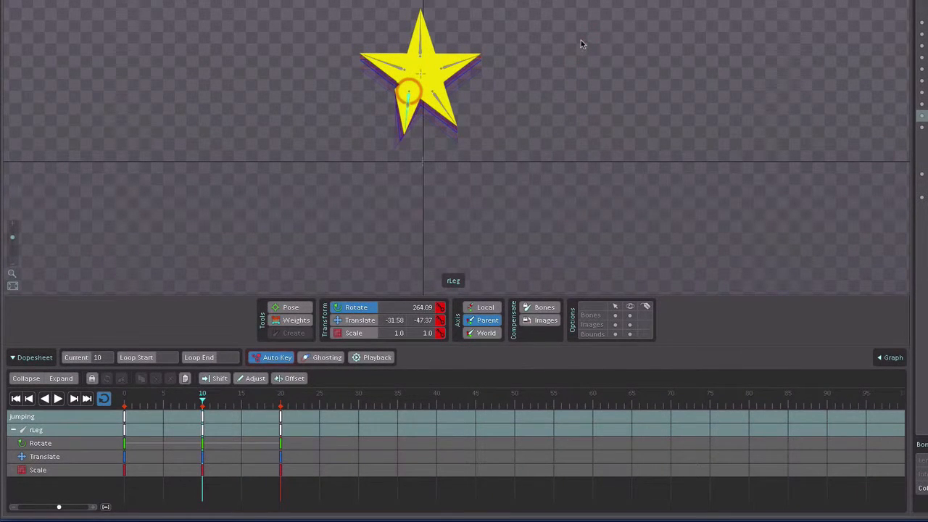
# Step: At frame 10, rotate the lLeg bone to about 278.5 degrees and move it to about X 25.26, Y -34.74
pyautogui.click(446, 106)
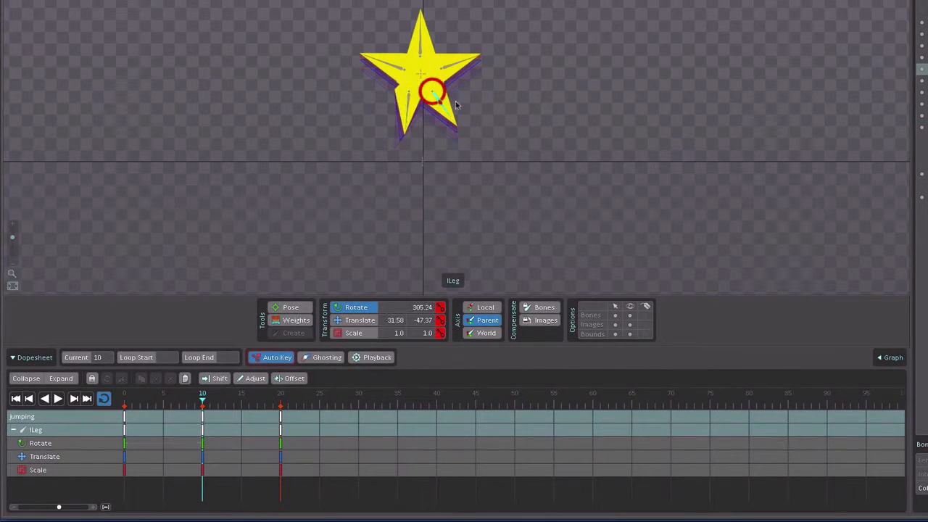
pyautogui.moveTo(598, 103); pyautogui.dragTo(570, 205)
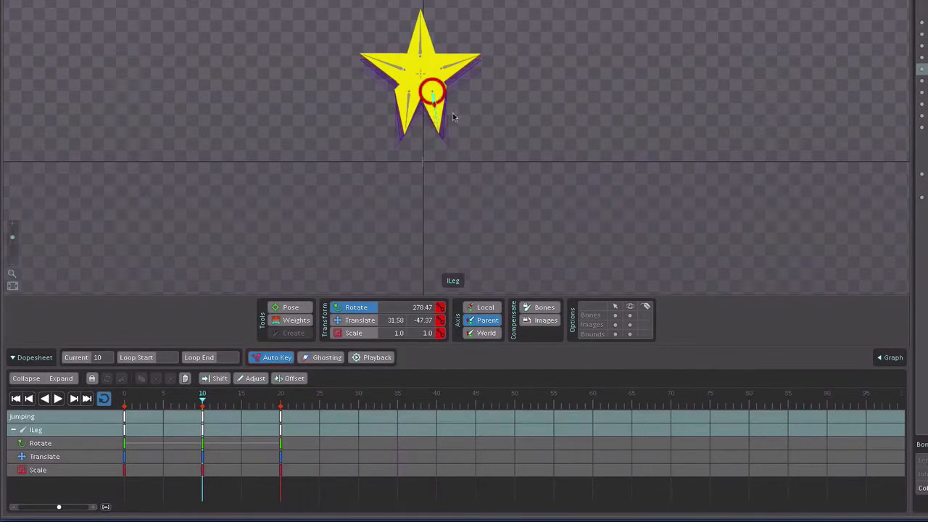
pyautogui.press('v')
pyautogui.moveTo(432, 102); pyautogui.dragTo(430, 95)
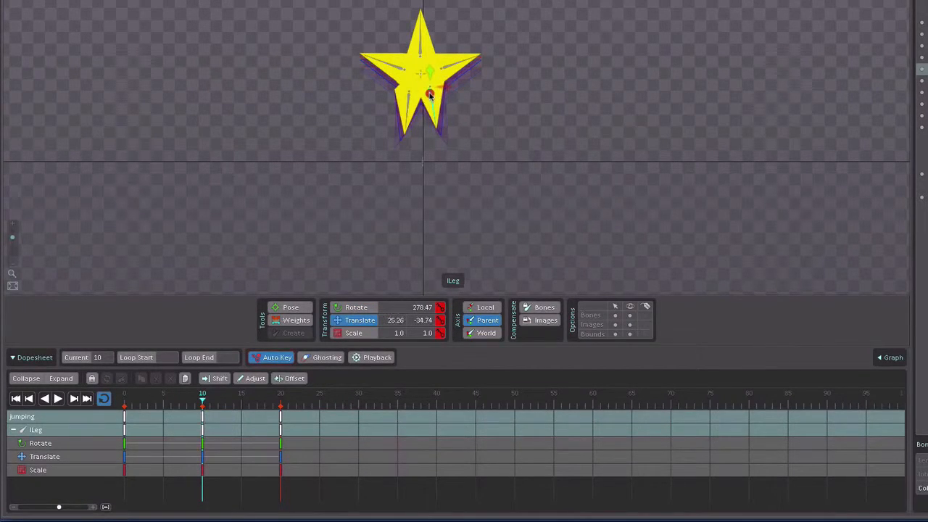
# Step: At frame 10, move the rLeg bone to about X -18.95, Y -34.74, and select the rArm bone
pyautogui.click(410, 103)
pyautogui.moveTo(518, 111); pyautogui.dragTo(518, 110)
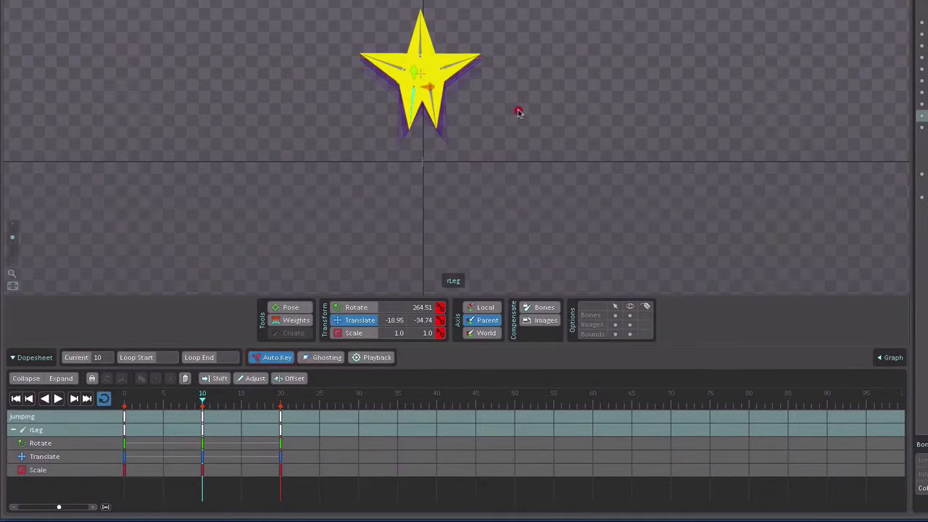
pyautogui.click(400, 70)
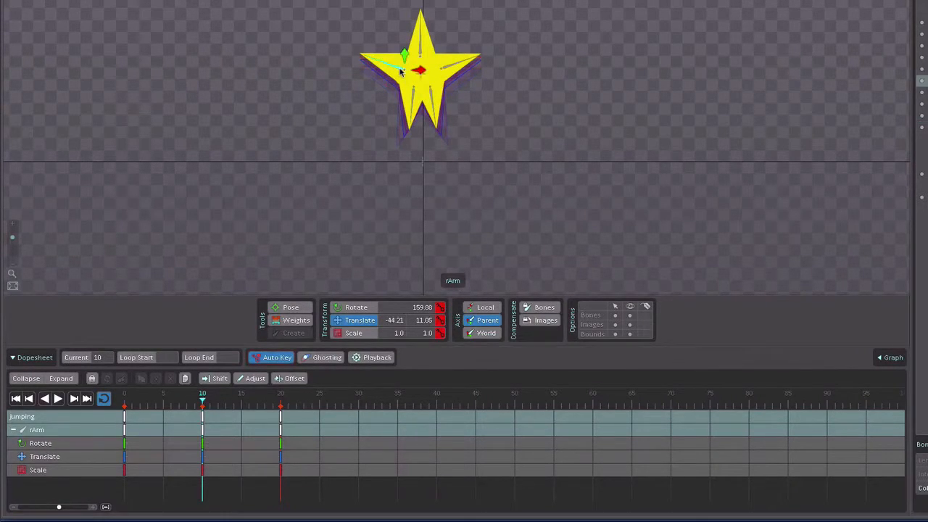
# Step: At frame 10, rotate the rArm bone to about 227.7 degrees and move it to about X -15.79, Y 11.05
pyautogui.press('c')
pyautogui.moveTo(574, 37); pyautogui.dragTo(562, 58)
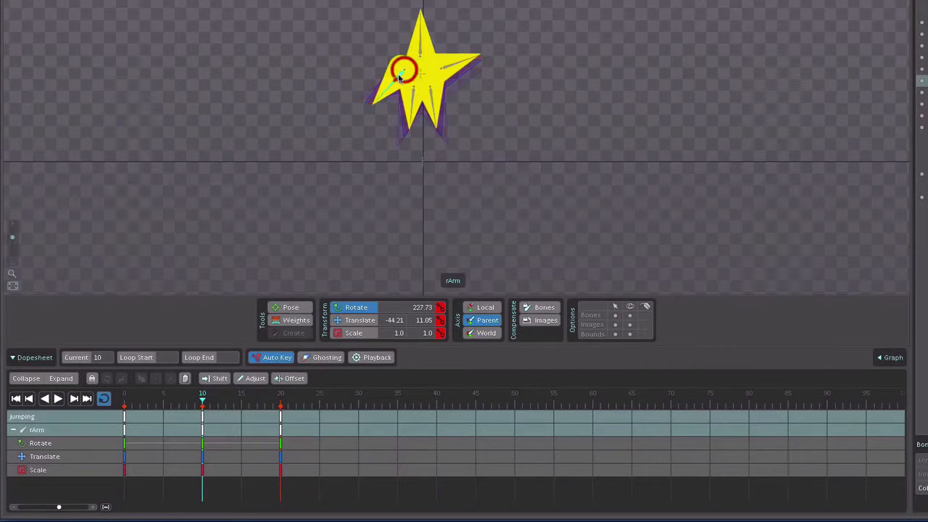
pyautogui.press('v')
pyautogui.moveTo(568, 82); pyautogui.dragTo(575, 83)
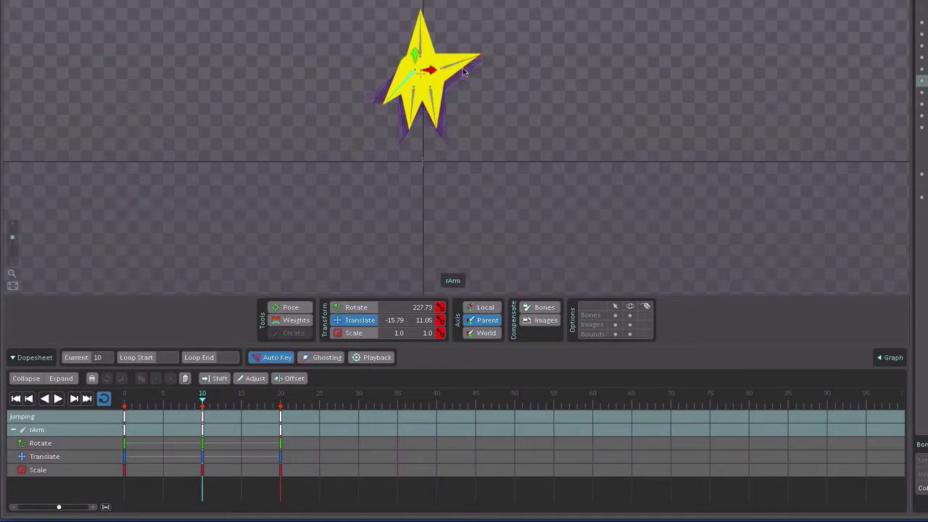
# Step: At frame 10, rotate the lArm bone to about 300.5 degrees and move it to about X 33.16, Y 6.32
pyautogui.moveTo(446, 70); pyautogui.dragTo(549, 102)
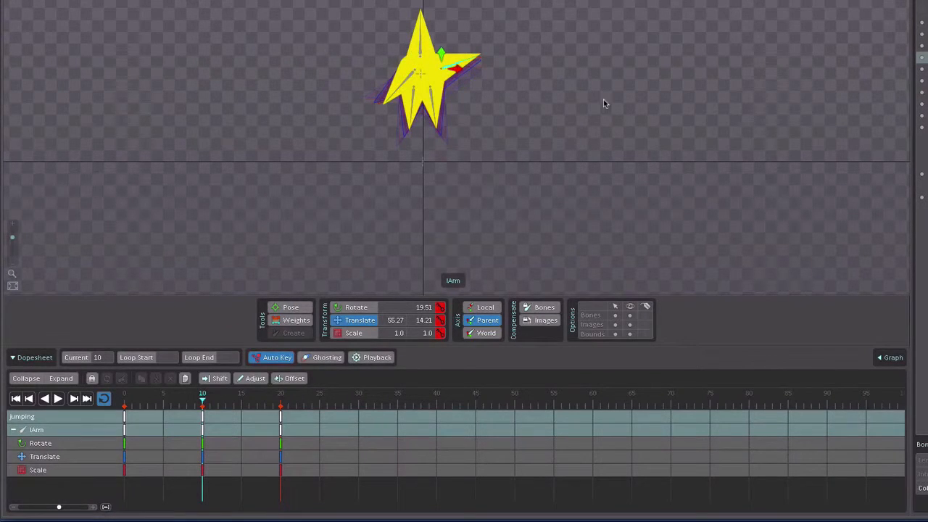
pyautogui.press('c')
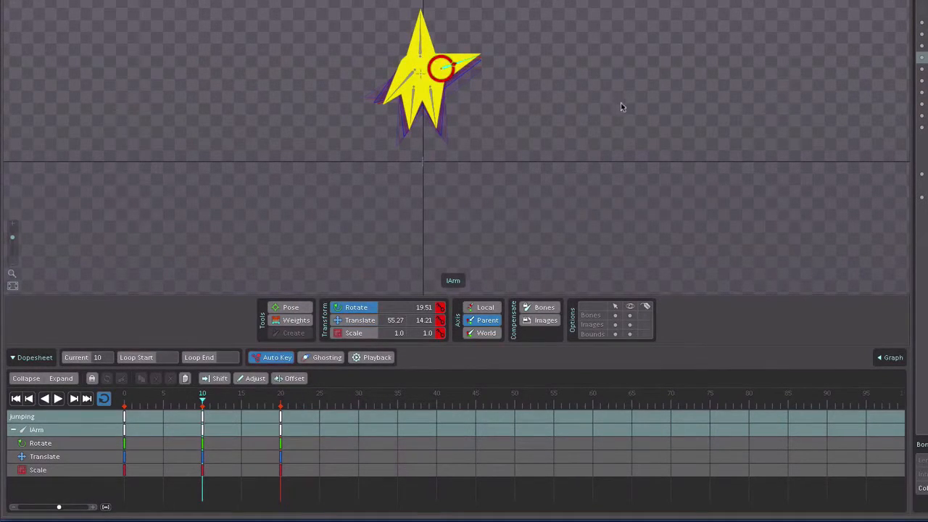
pyautogui.moveTo(616, 52); pyautogui.dragTo(597, 102)
pyautogui.press('v')
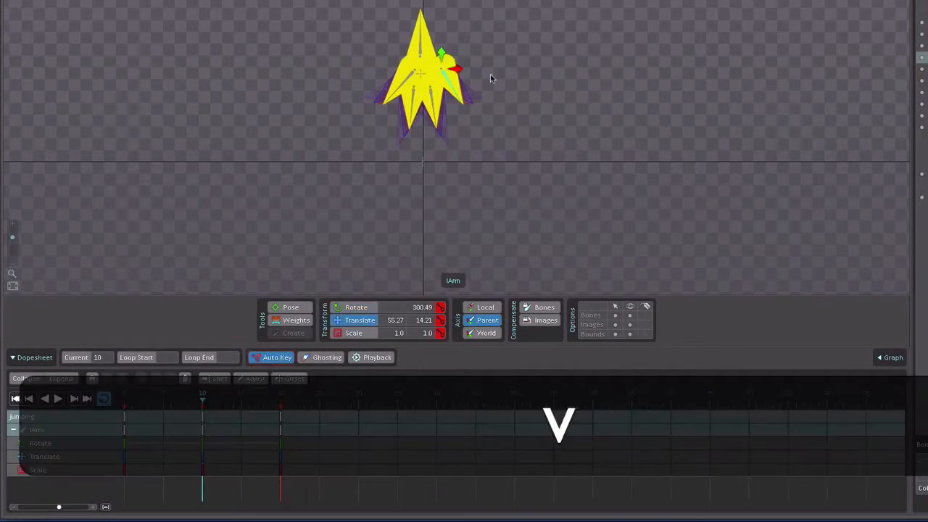
pyautogui.moveTo(445, 75); pyautogui.dragTo(437, 79)
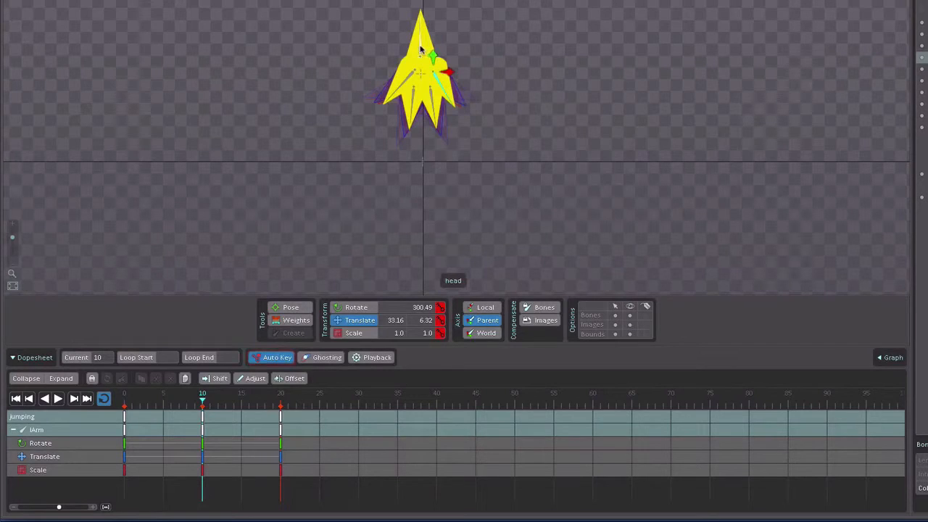
# Step: At frame 10, rotate the head bone to about 81.4 degrees, and scrub the jumping animation back to frame 0
pyautogui.click(421, 49)
pyautogui.press('c')
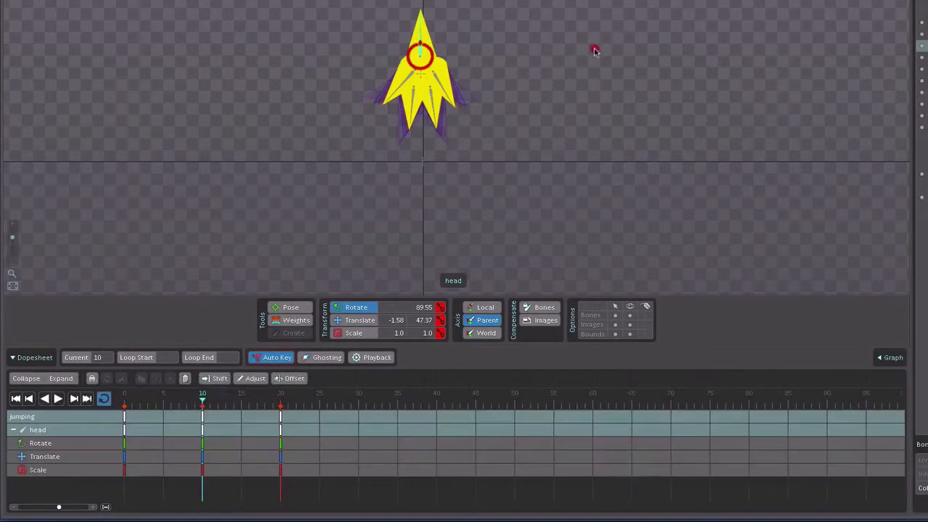
pyautogui.moveTo(594, 51); pyautogui.dragTo(599, 68)
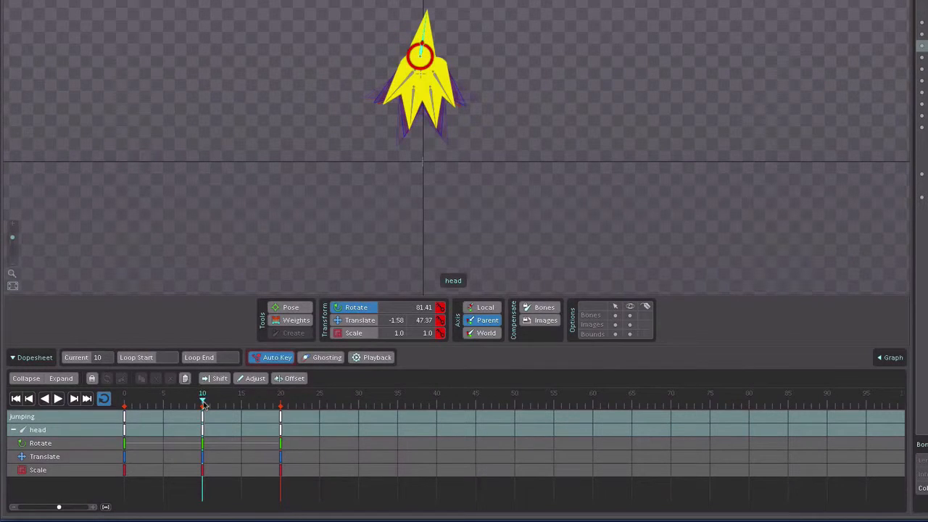
pyautogui.moveTo(203, 405); pyautogui.dragTo(120, 408)
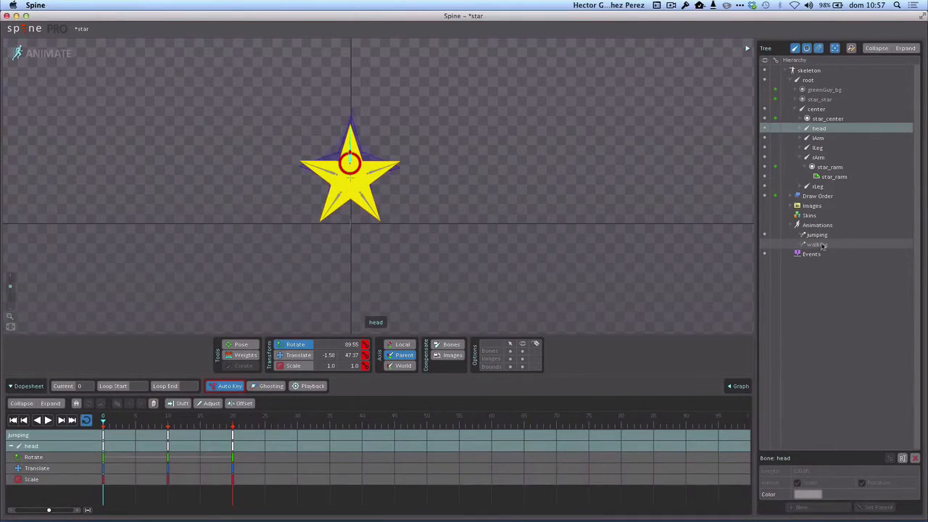
pyautogui.click(797, 315)
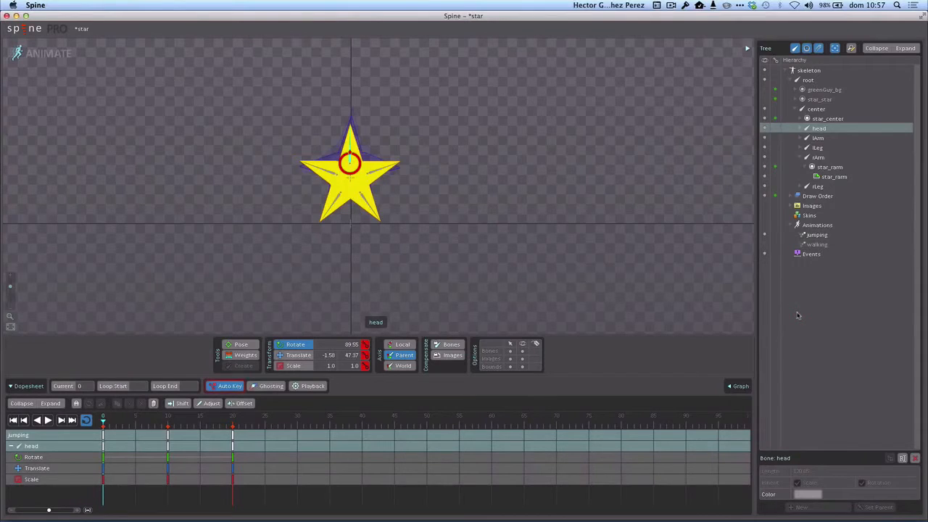